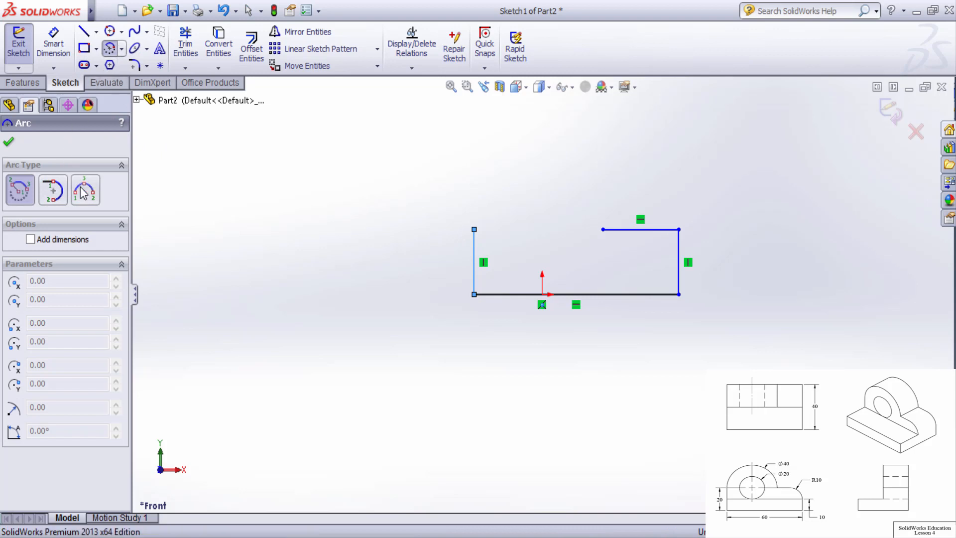
- Draw a three-point arc of about 25.5 mm radius bulging upward between the profile's two open upper endpoints
left_click(85, 190)
left_click(473, 229)
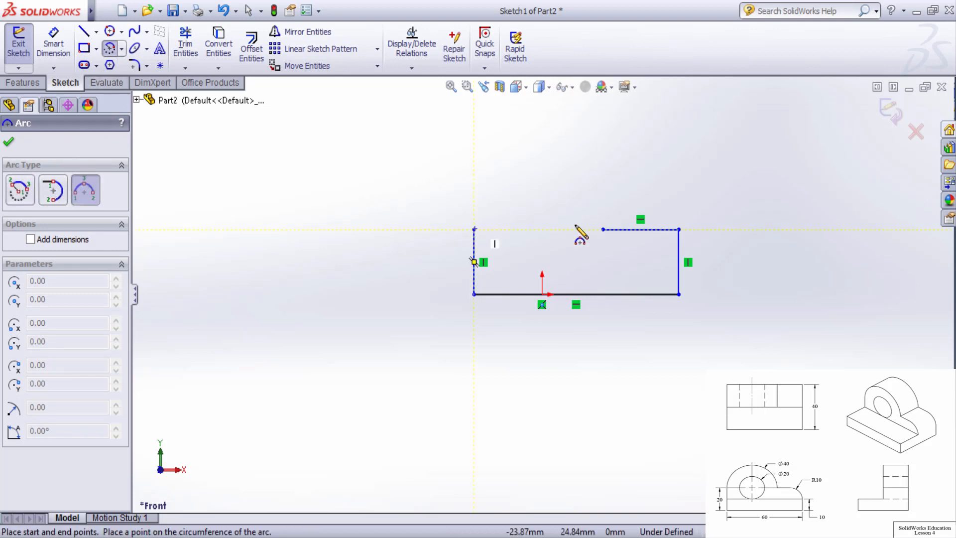
left_click(603, 229)
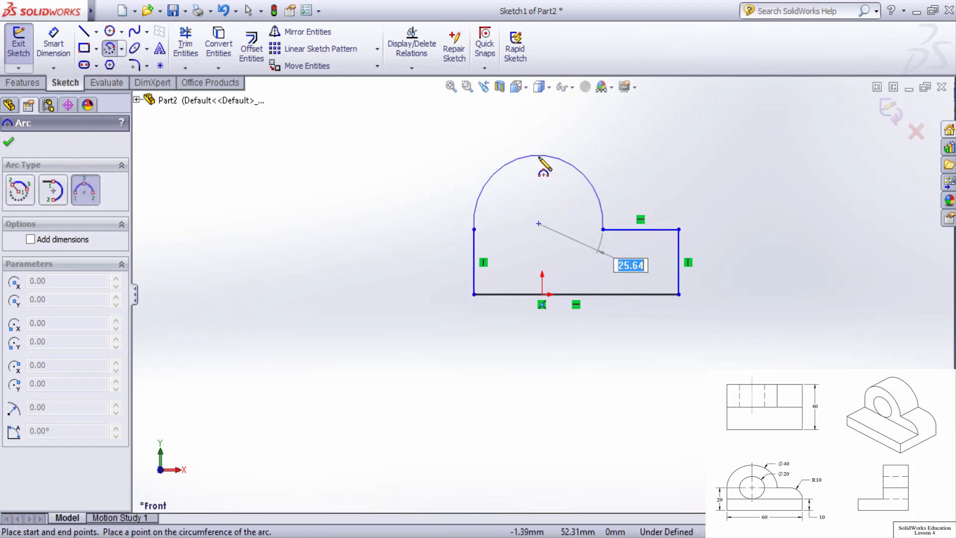
left_click(543, 167)
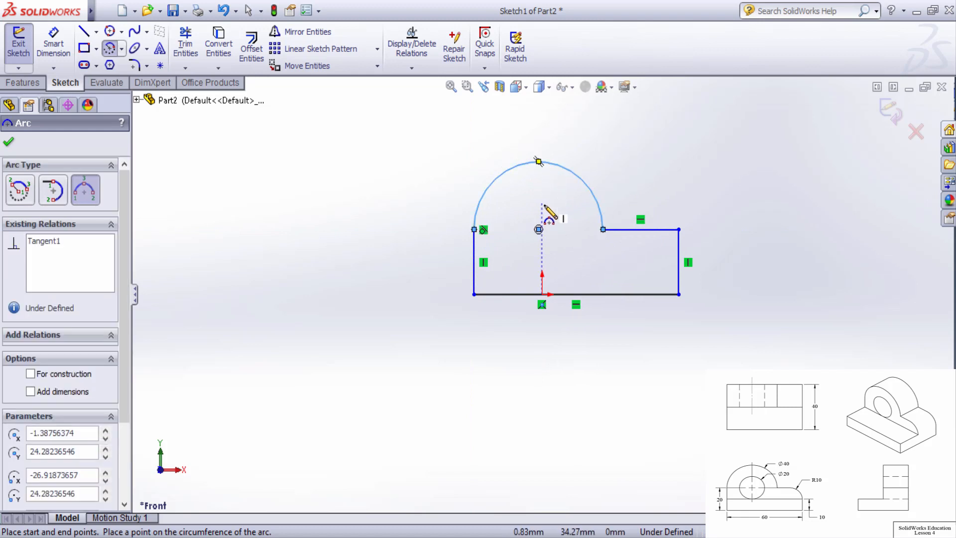
- Draw a circle of about 6.7 mm diameter centred on the arc's centre point
left_click(110, 31)
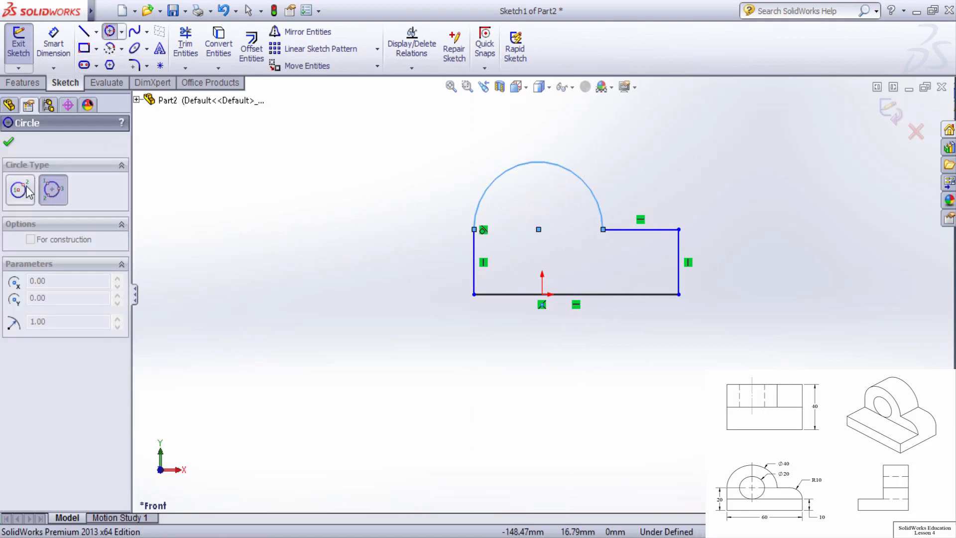
left_click(27, 188)
left_click(538, 229)
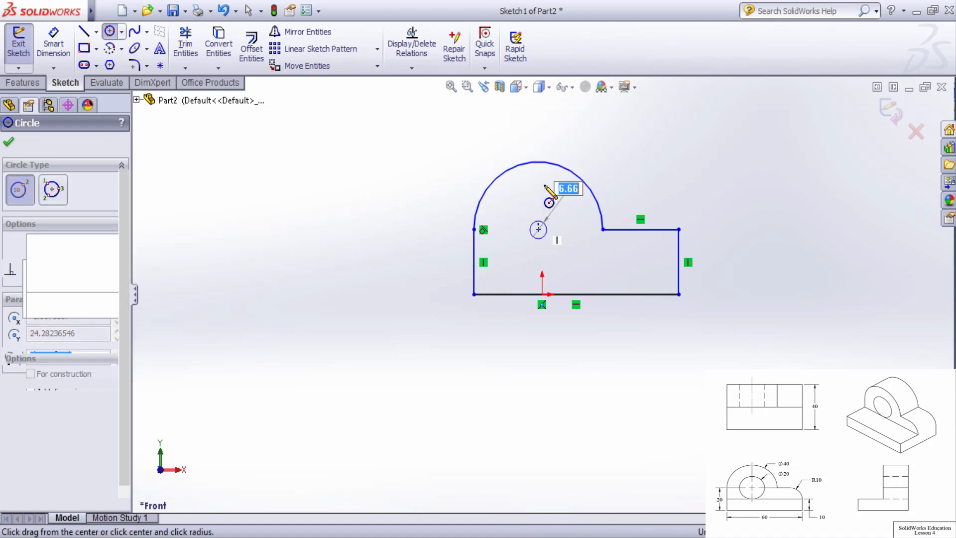
left_click(549, 202)
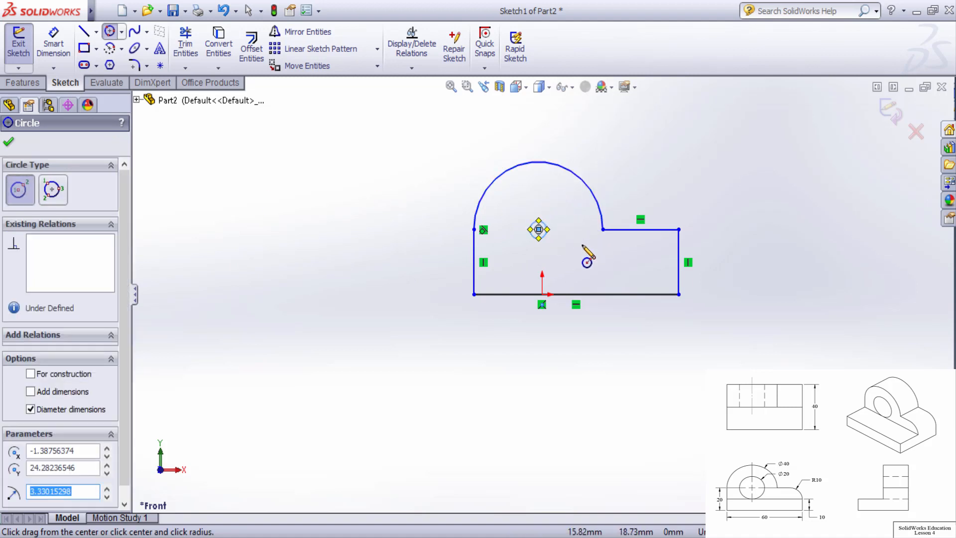
key("Escape")
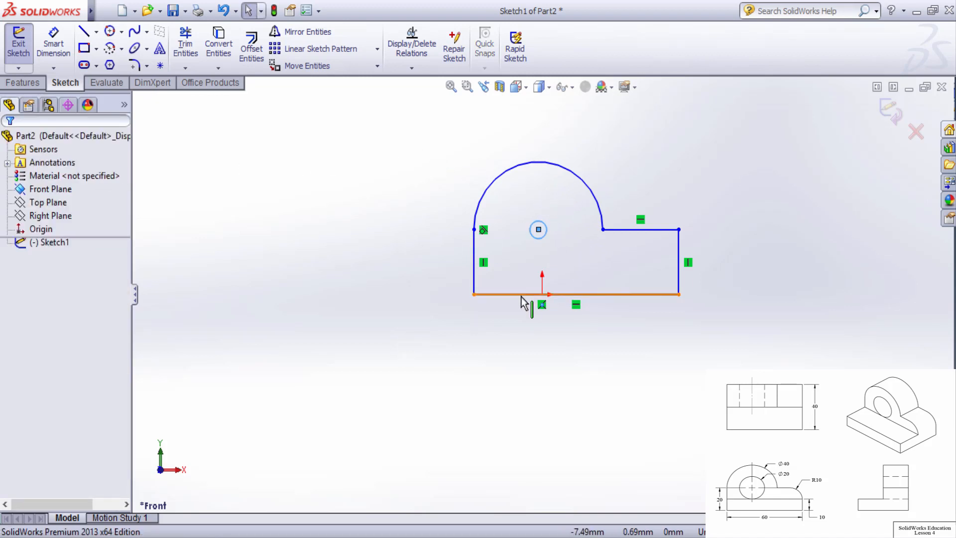
- Add a Vertical relation between the circle's centre point and the sketch origin, and clear the selection
left_click(539, 229)
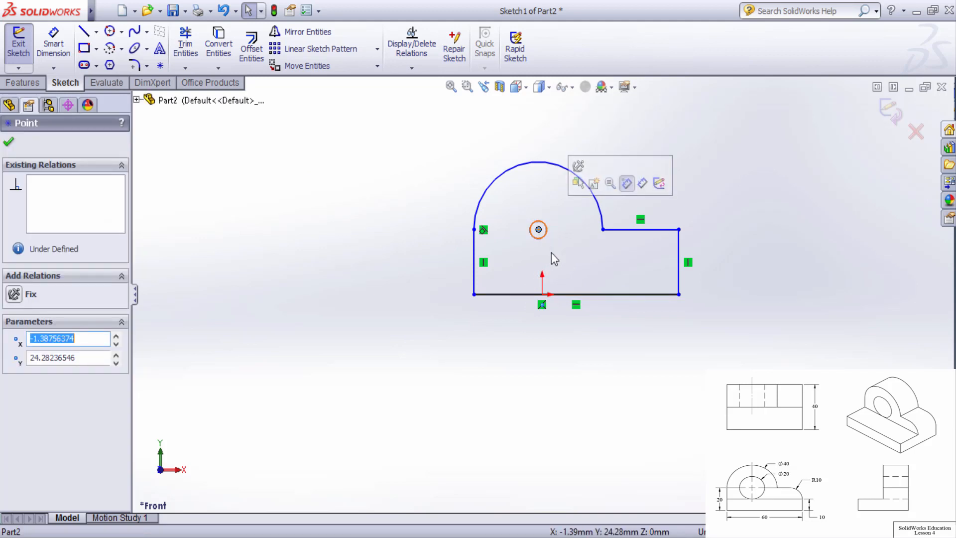
left_click(542, 295, "ctrl")
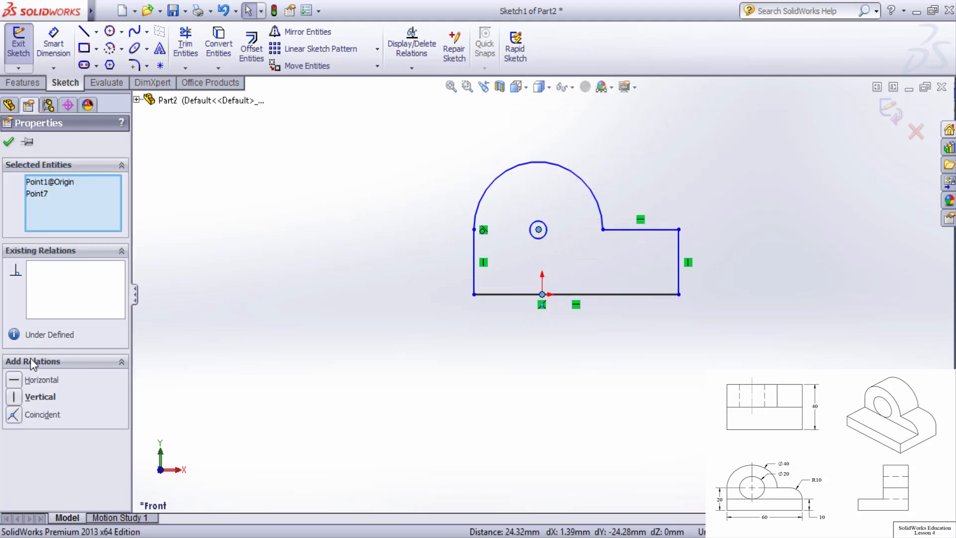
left_click(15, 397)
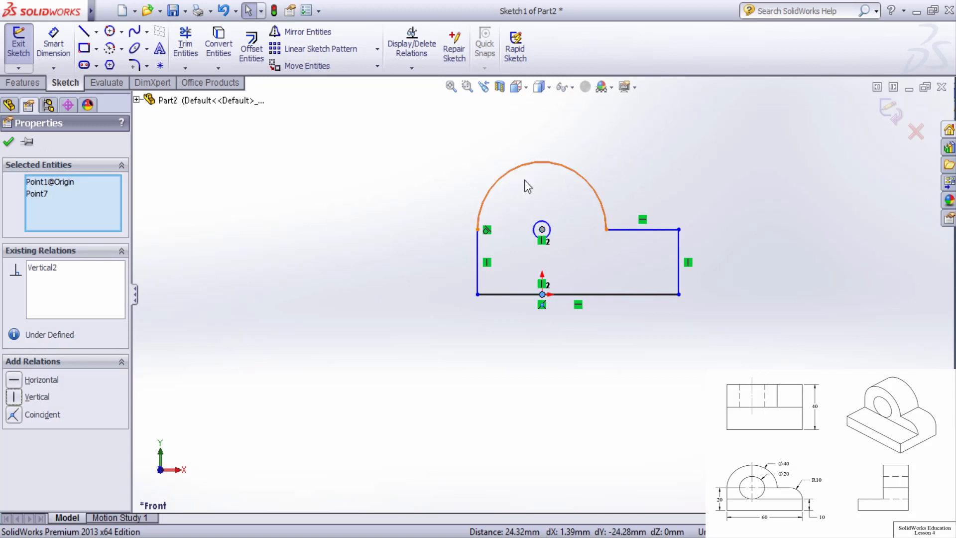
left_click(602, 294, "ctrl")
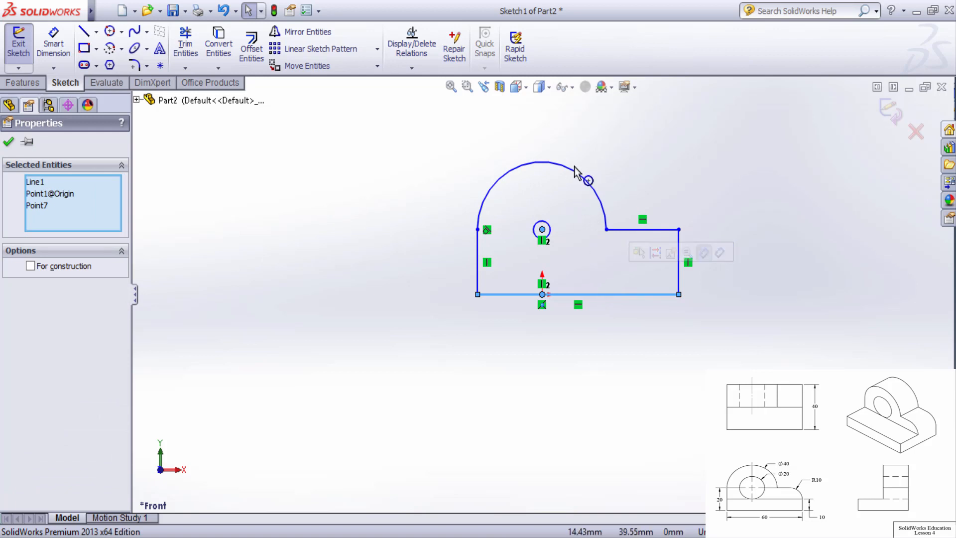
left_click(572, 143)
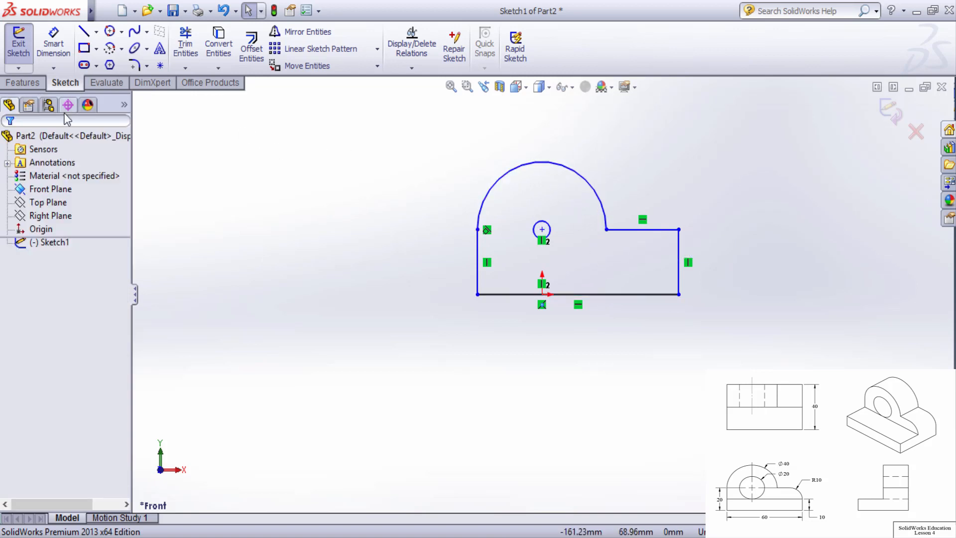
- Dimension the profile's horizontal base line to 60 mm
left_click(69, 44)
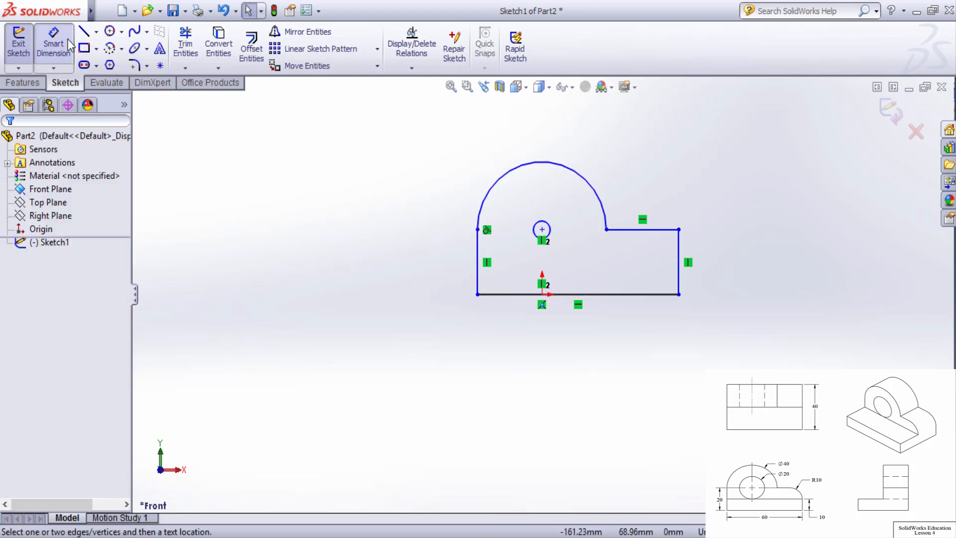
left_click(612, 295)
left_click(565, 370)
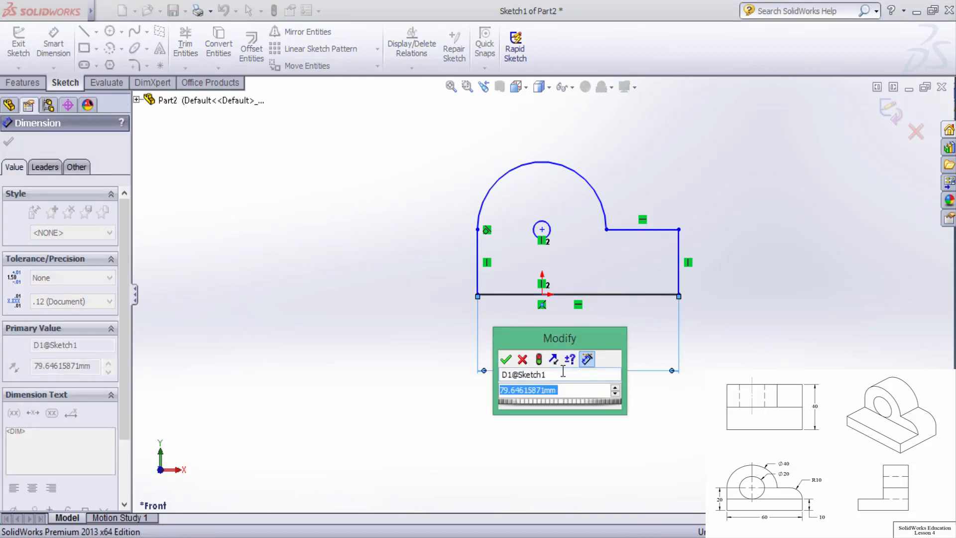
type("60")
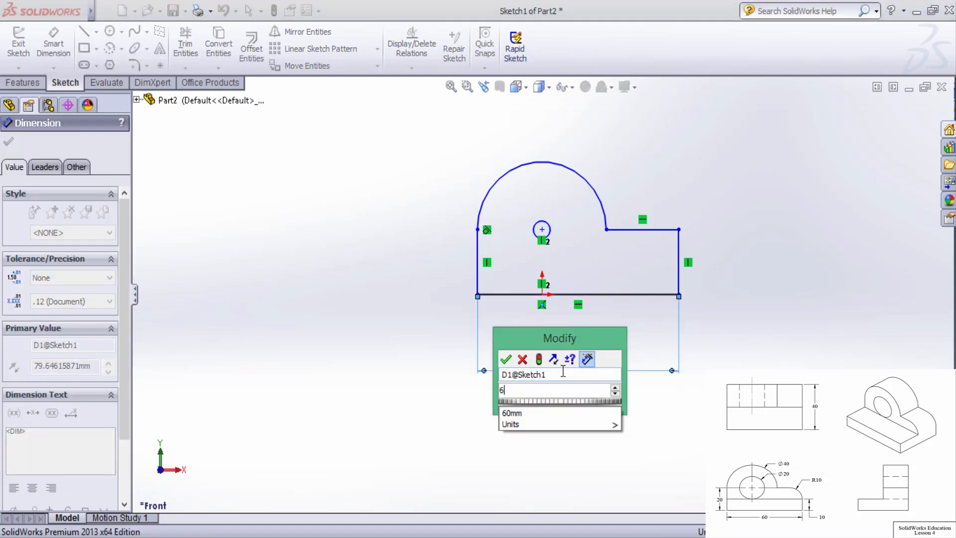
key("Return")
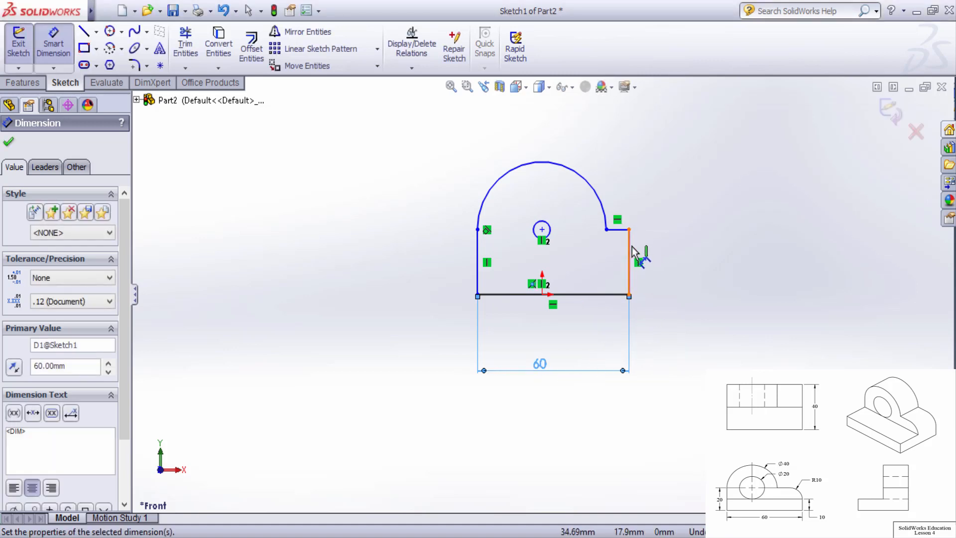
- Dimension the profile's right and left vertical lines to 20 mm each
left_click(629, 244)
left_click(732, 258)
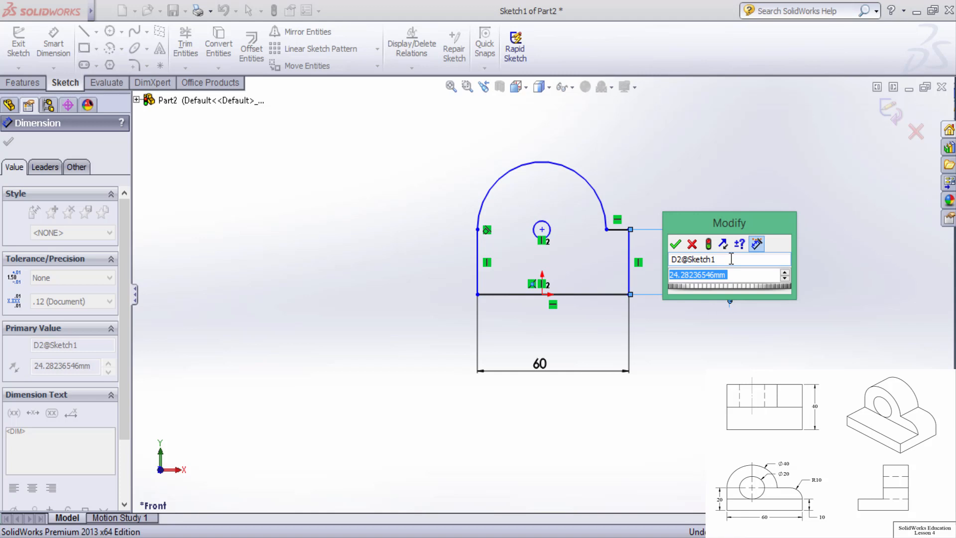
type("20")
key("Return")
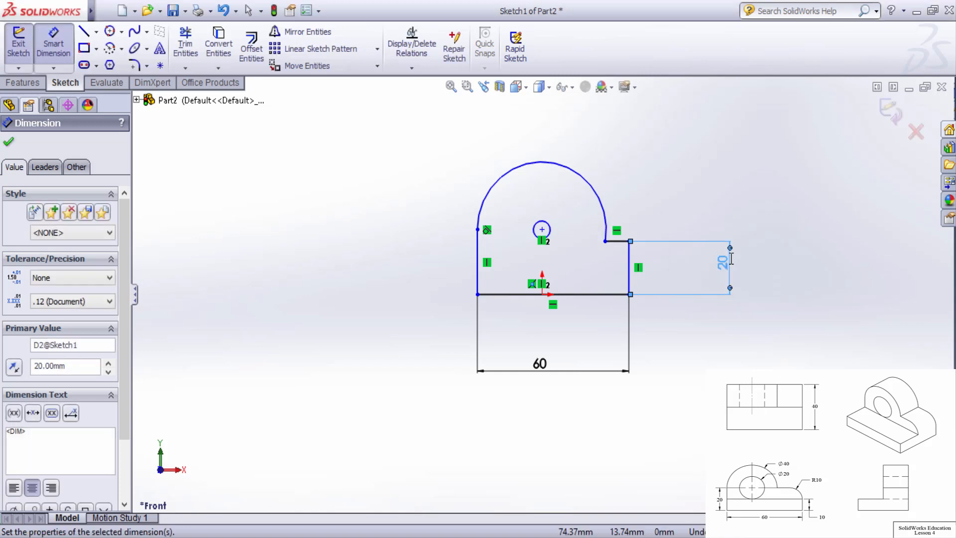
left_click(476, 271)
left_click(438, 270)
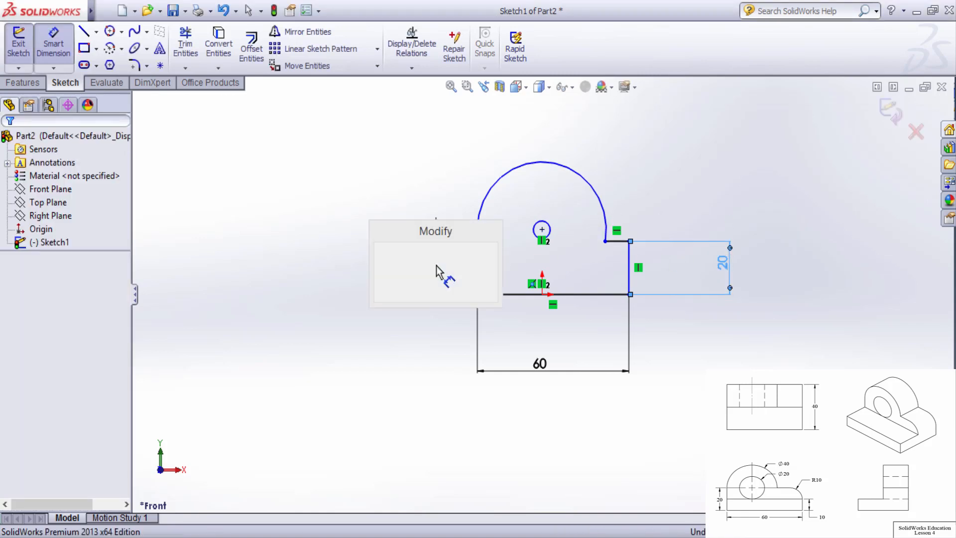
type("20")
key("Return")
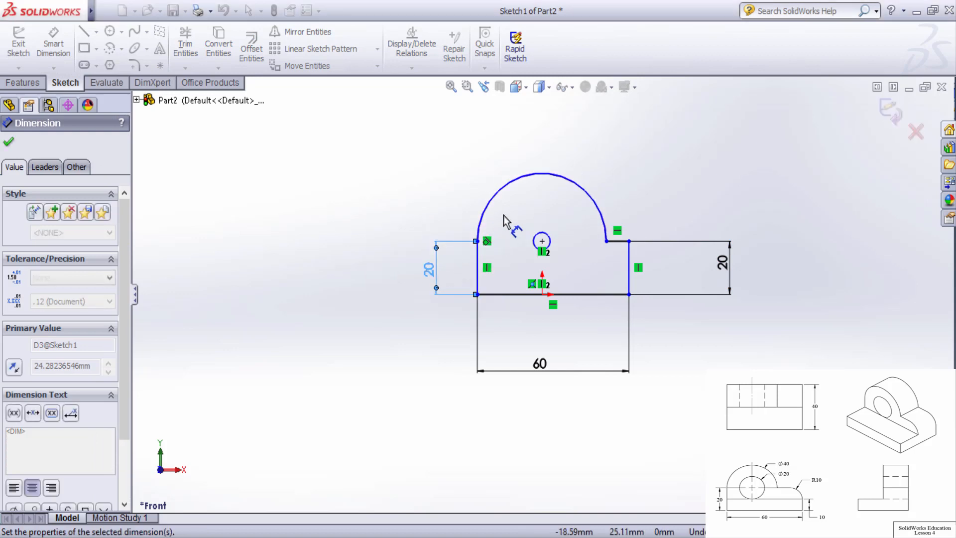
- Dimension the top arc to a 20 mm radius and the inner circle to a 20 mm diameter
left_click(573, 180)
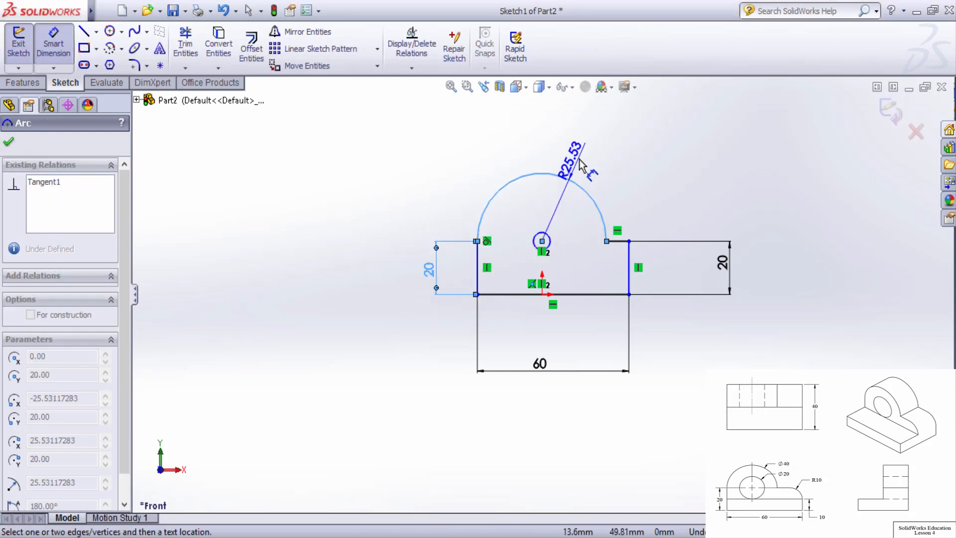
left_click(581, 158)
type("20")
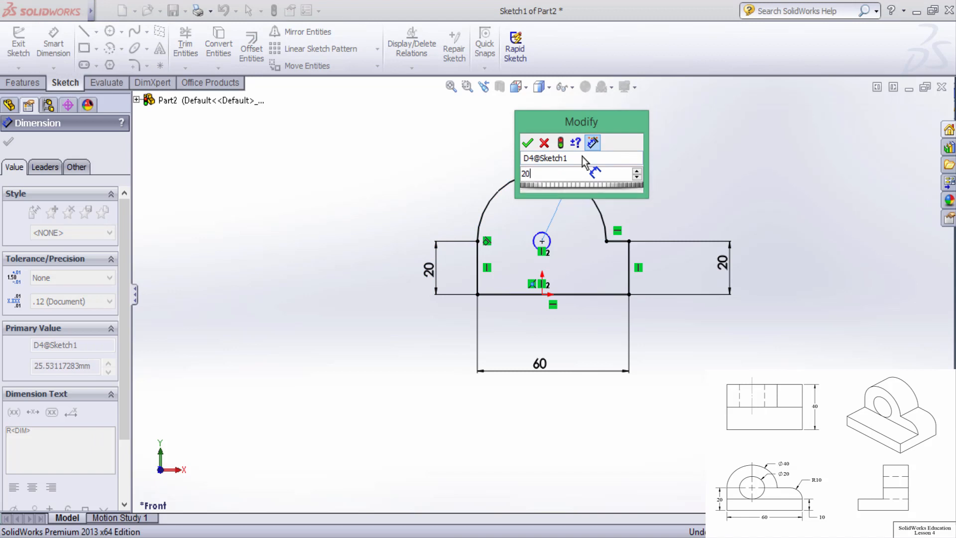
key("Return")
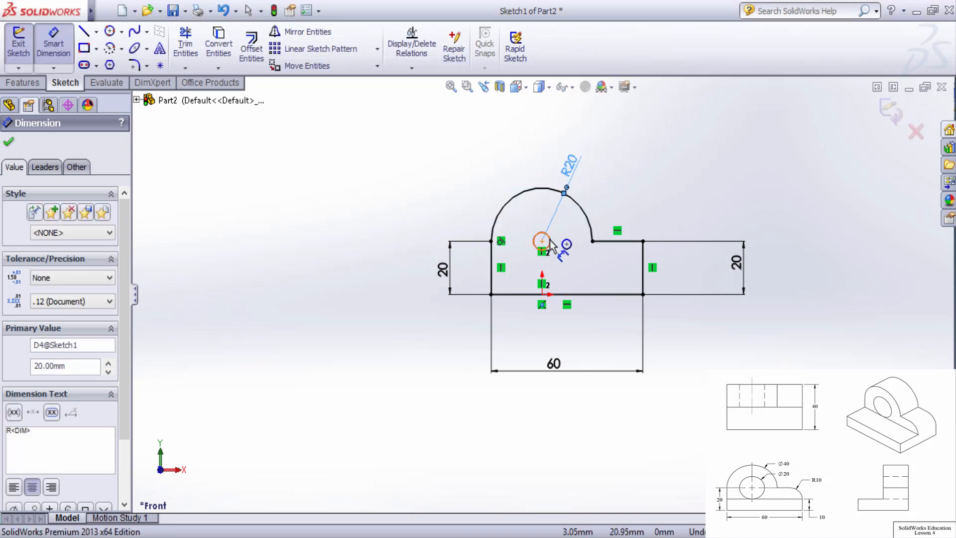
left_click(549, 241)
left_click(625, 192)
type("20")
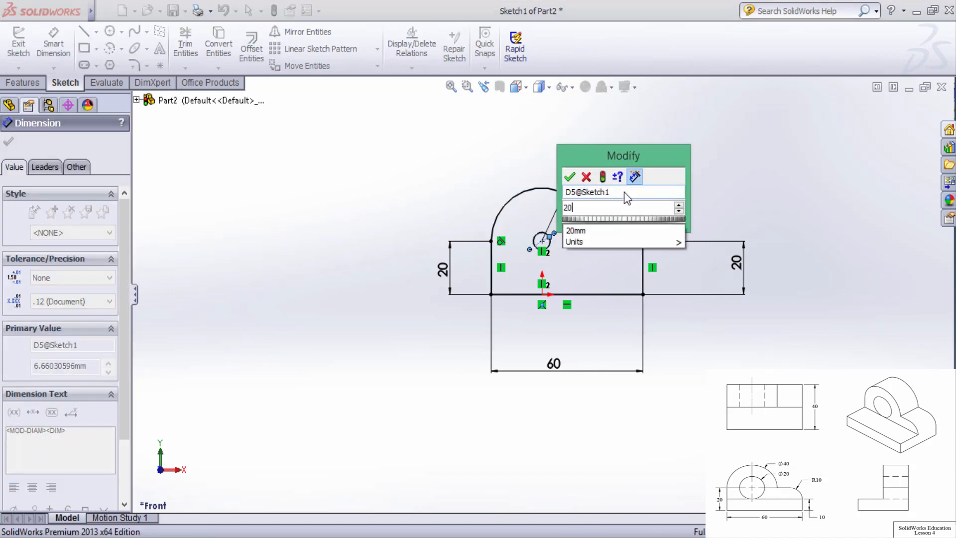
key("Return")
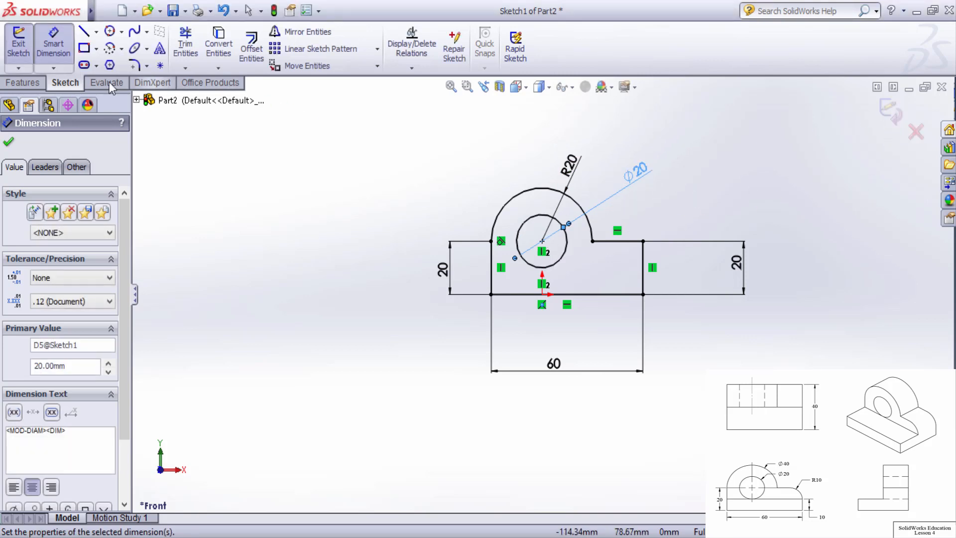
- Extrude the profile as a Blind boss 40 mm deep from the sketch plane
left_click(20, 84)
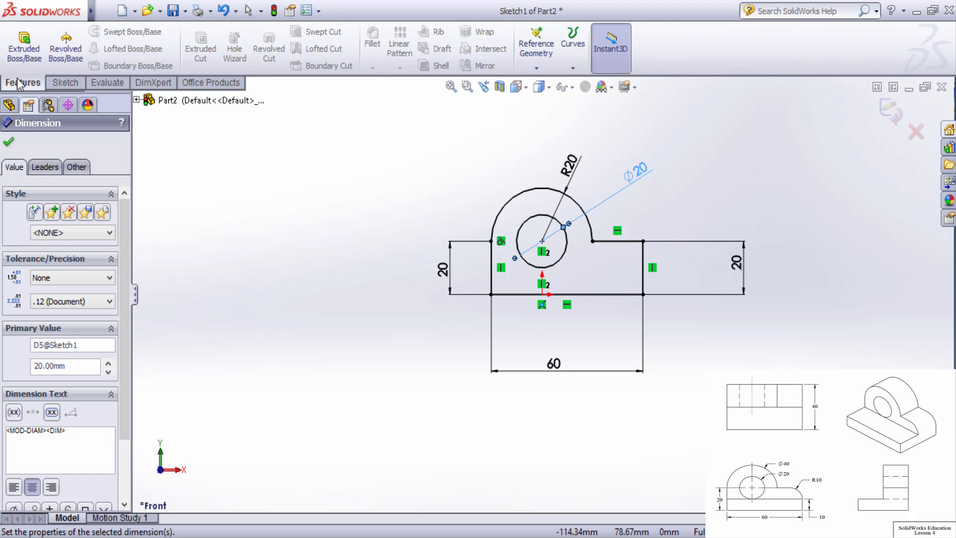
left_click(24, 48)
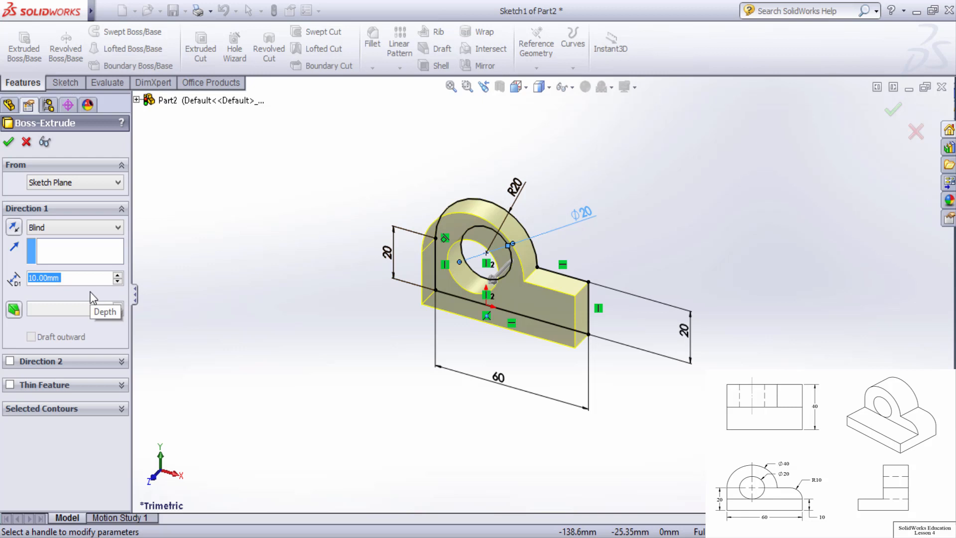
type("40")
key("Return")
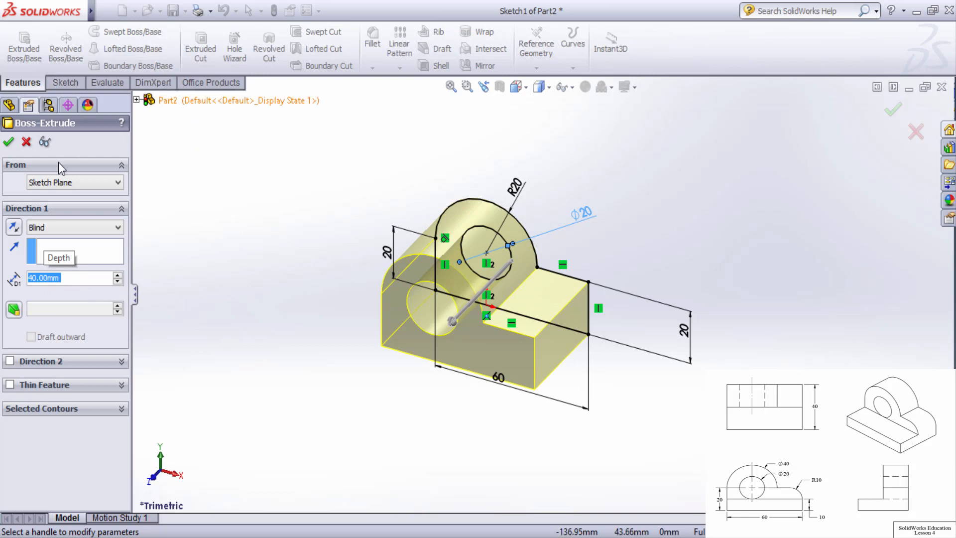
left_click(8, 141)
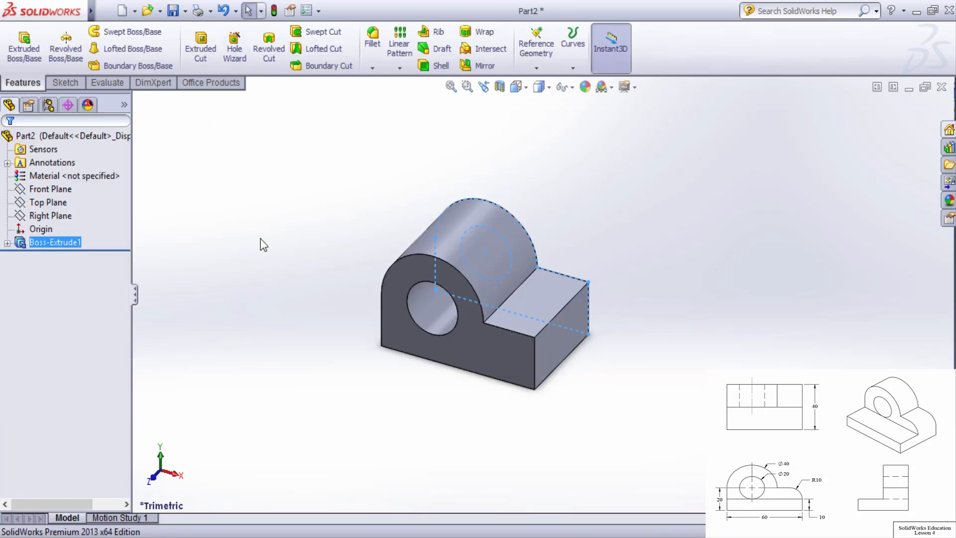
left_click(265, 258)
- Start a new sketch on the vertical end face below the low step and show the part in the Right view
scroll(647, 242, "down", 4)
scroll(468, 304, "up", 3)
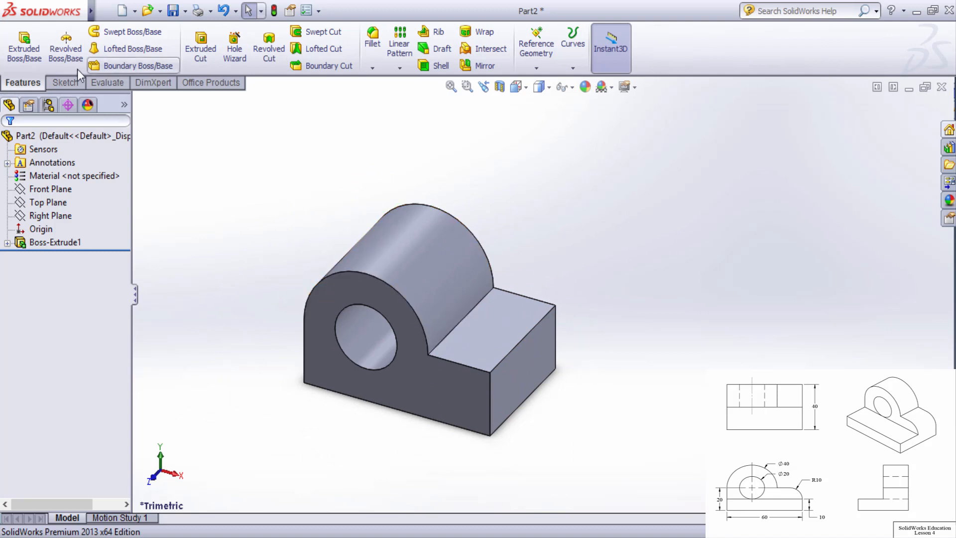
left_click(56, 84)
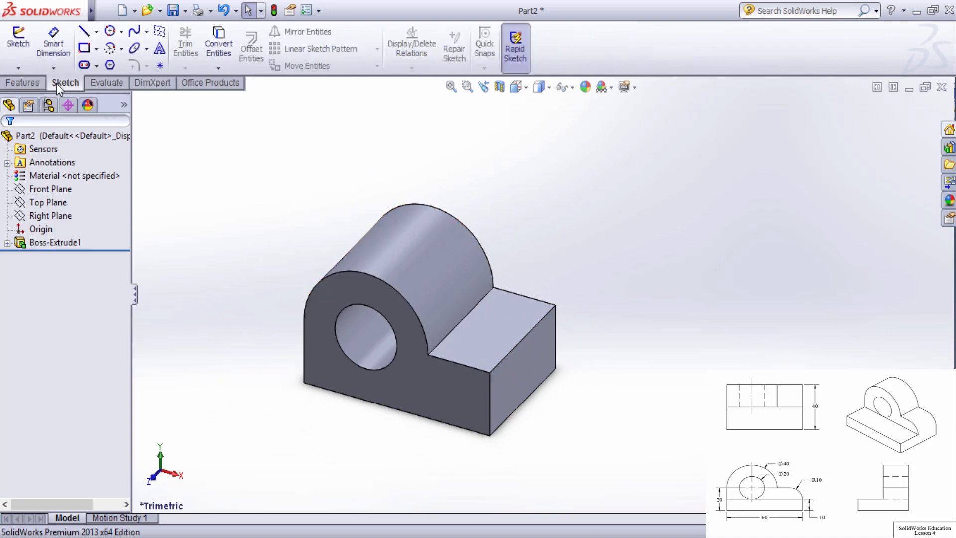
left_click(18, 39)
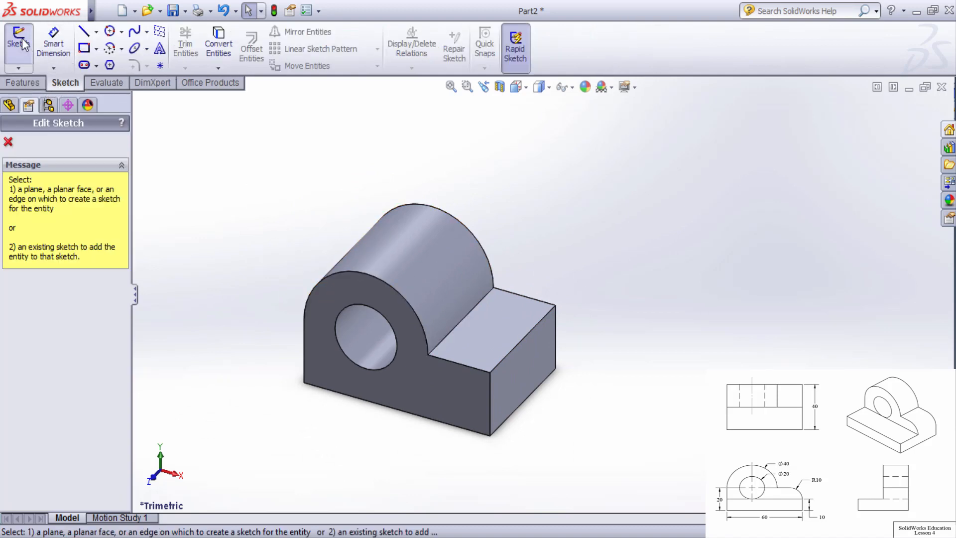
left_click(519, 374)
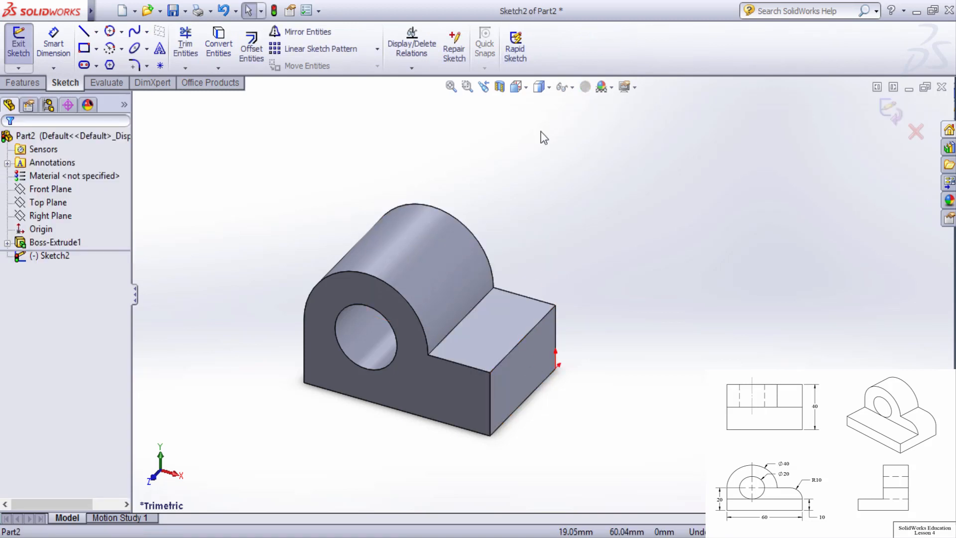
left_click(518, 87)
left_click(586, 160)
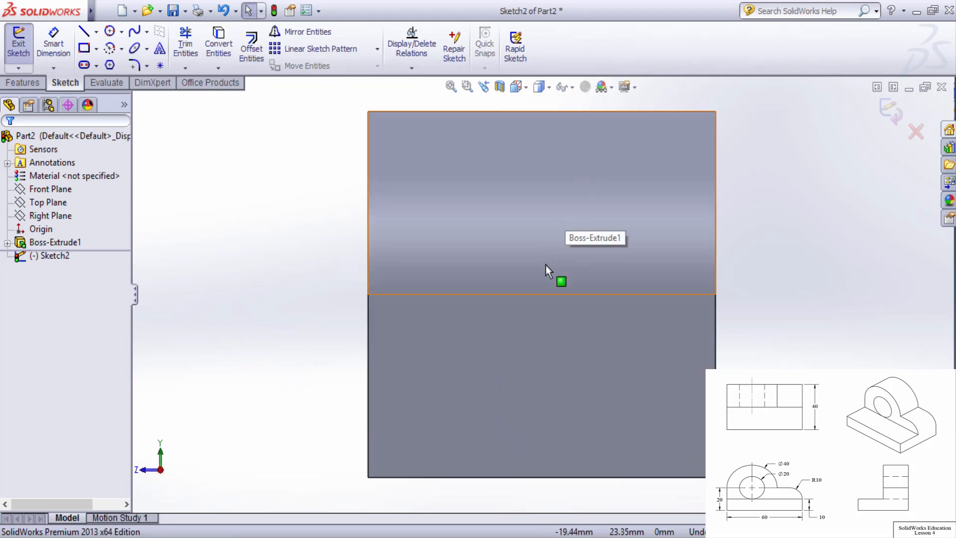
scroll(539, 265, "down", 2)
scroll(530, 253, "up", 5)
scroll(527, 248, "up", 1)
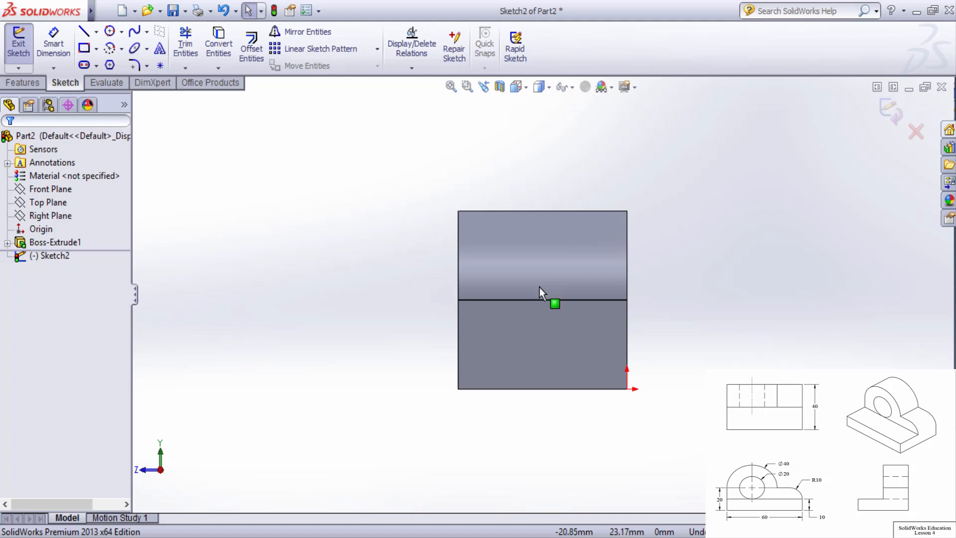
- Sketch a corner rectangle about 17 mm wide and 40 mm high from the part's upper-left corner down to its bottom edge
middle_click_drag(540, 289, 553, 313)
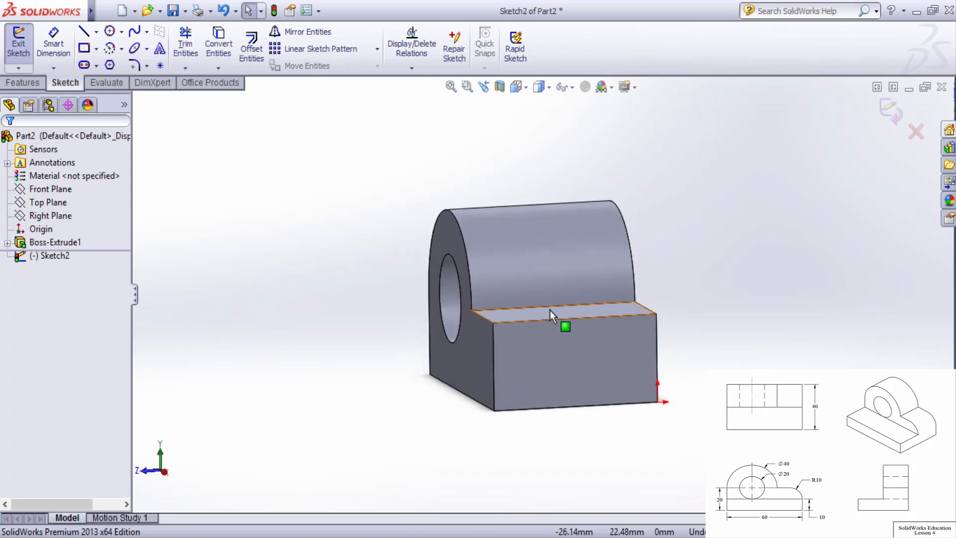
key("ctrl+8")
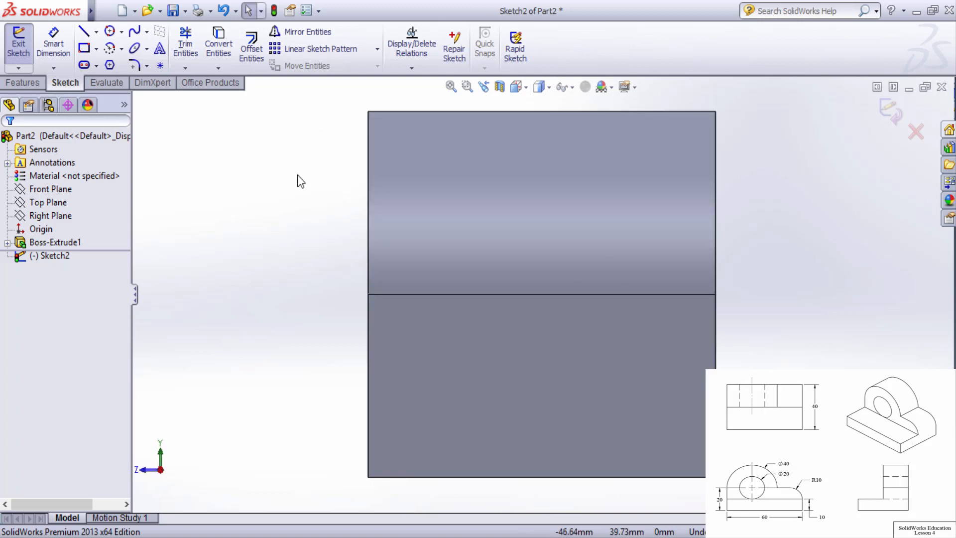
left_click(84, 47)
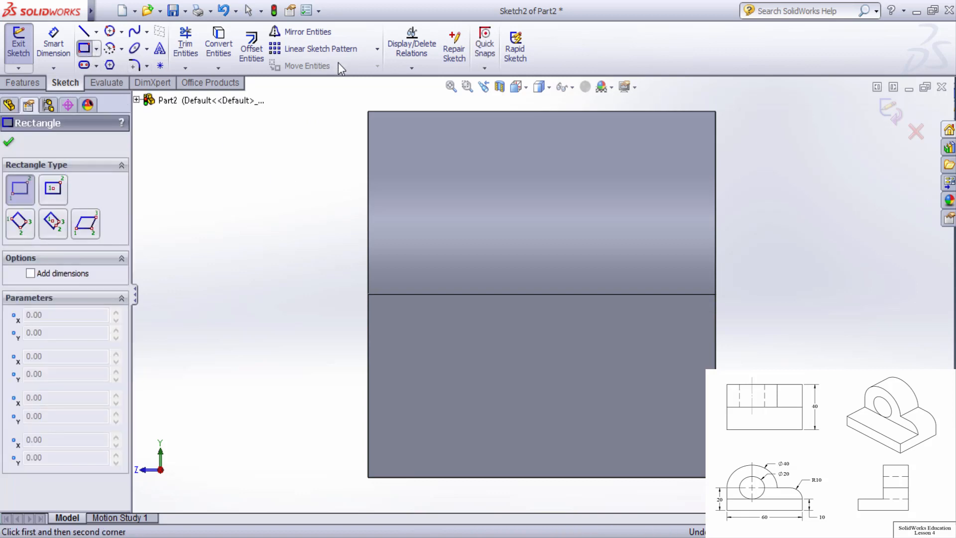
left_click(368, 111)
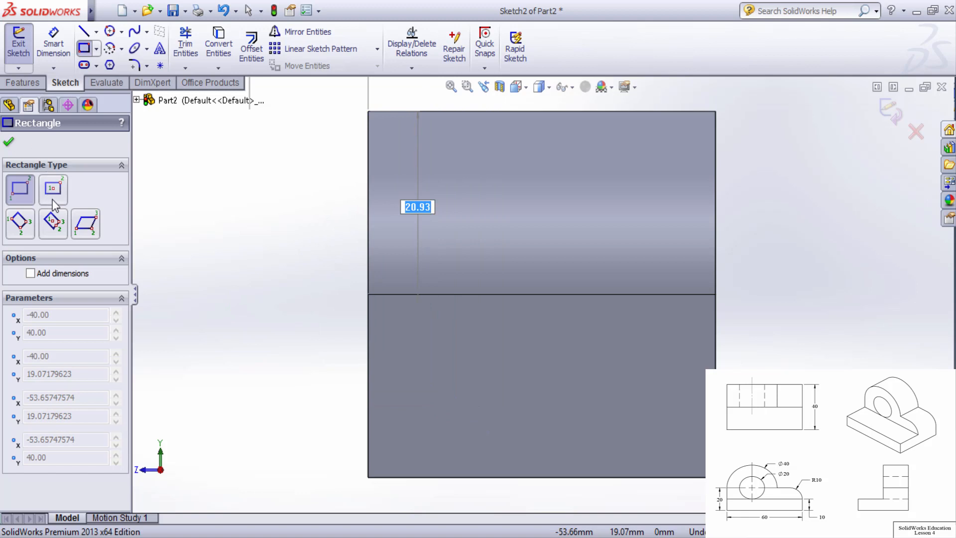
left_click(517, 477)
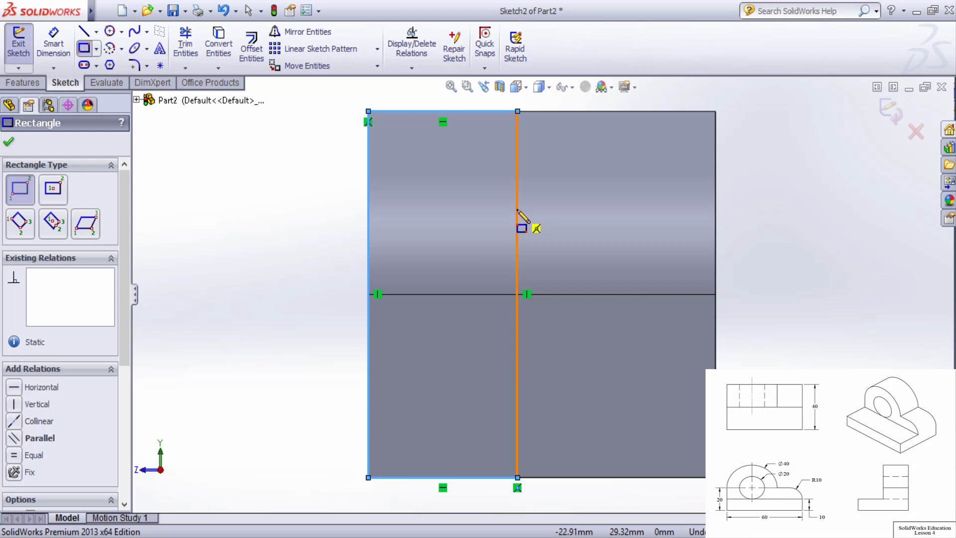
- Dimension the rectangle's bottom line to a width of 20 mm
left_click(59, 47)
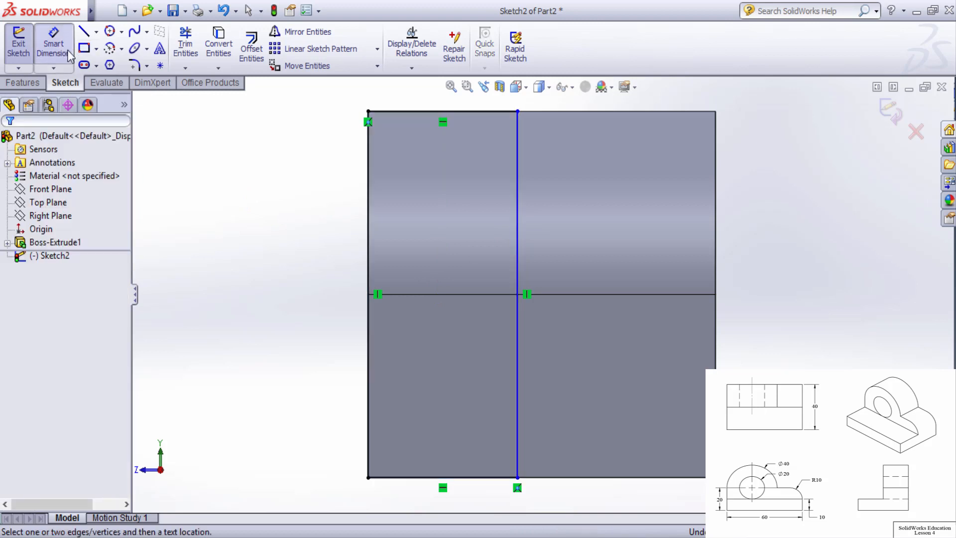
left_click(461, 482)
left_click(458, 498)
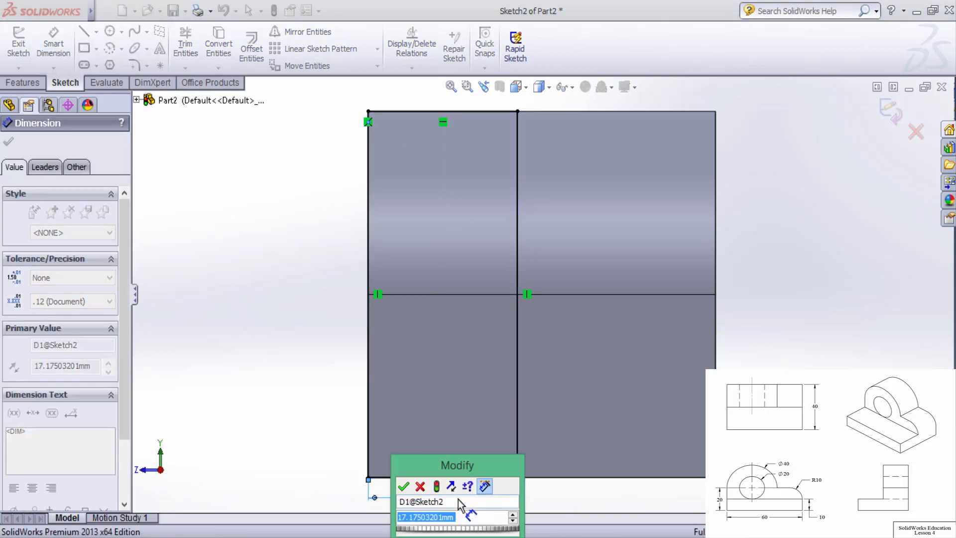
type("20")
key("Return")
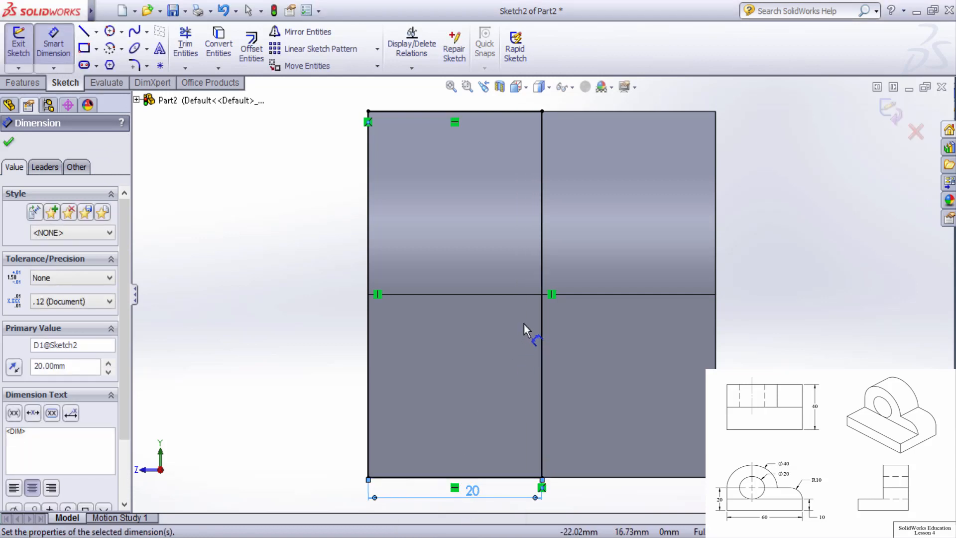
key("f")
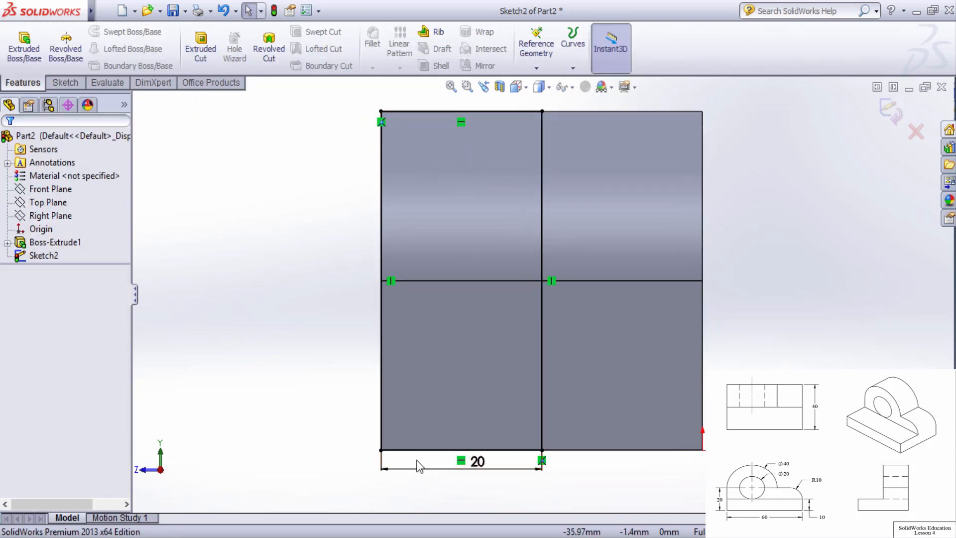
- Delete the rectangle's bottom horizontal relation, the vertical relations on both sides and the coincident relation at the lower-right corner
left_click(463, 463)
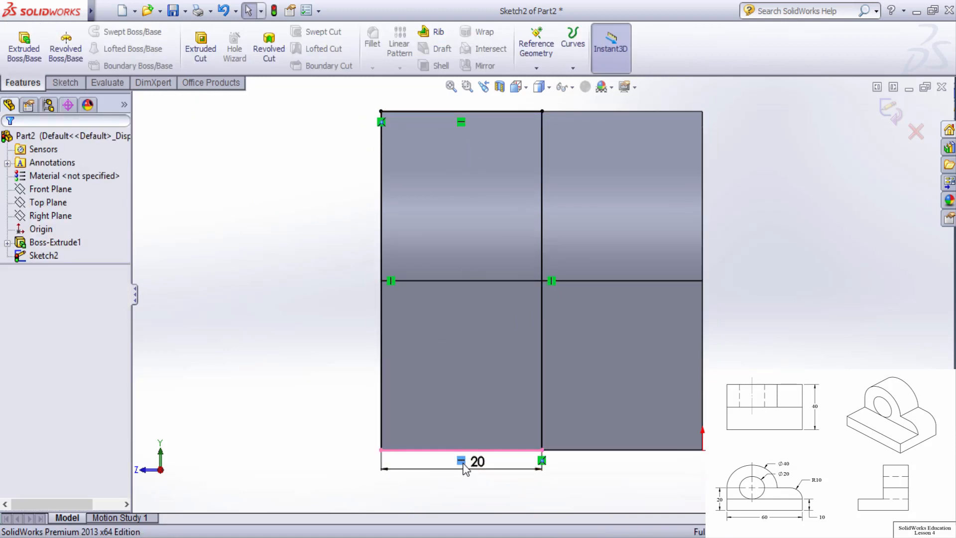
key("Delete")
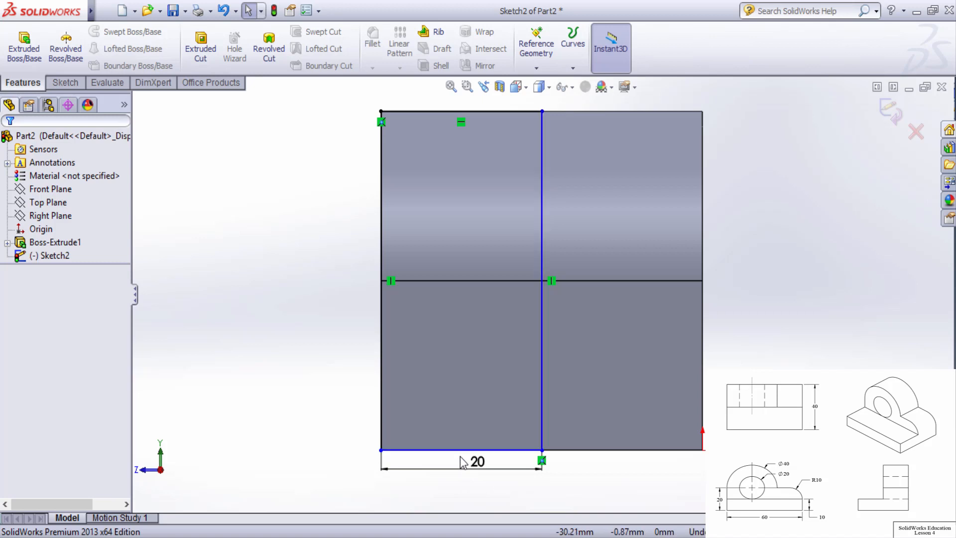
left_click(551, 282)
key("Delete")
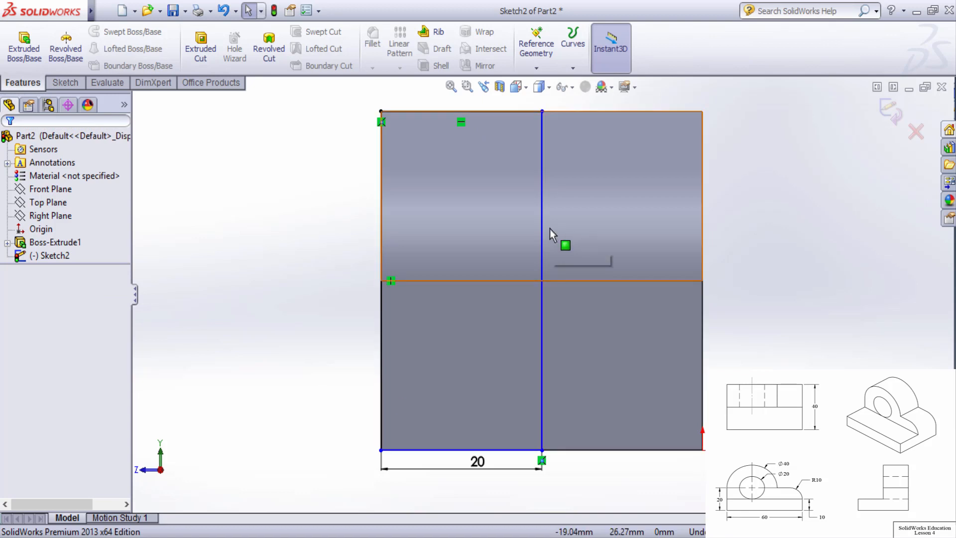
left_click(66, 82)
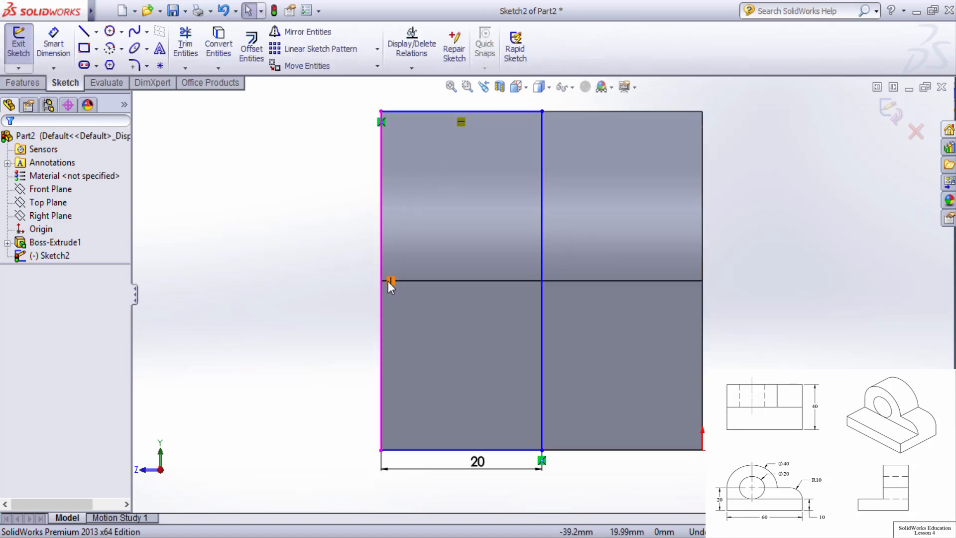
left_click(543, 461)
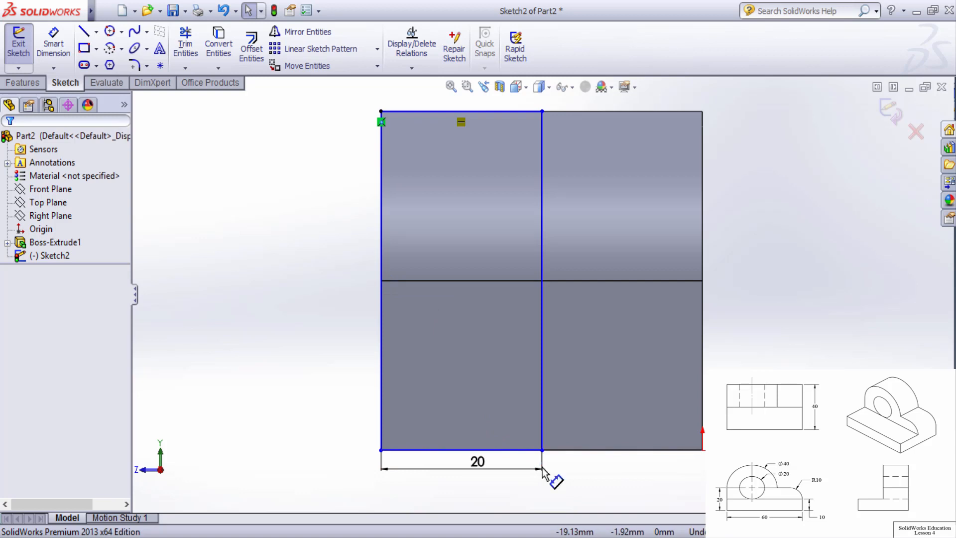
key("Delete")
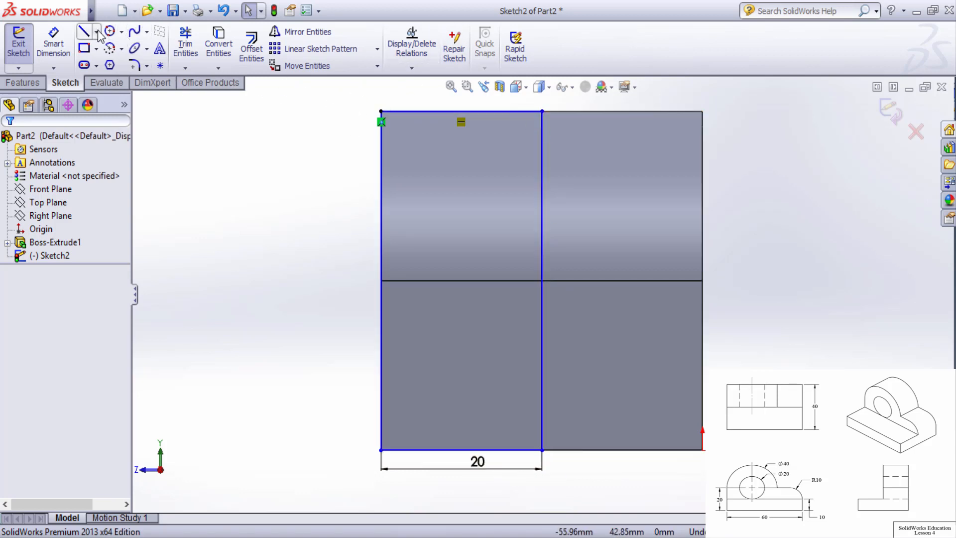
- Dimension the rectangle's right line to 30 mm
left_click(54, 44)
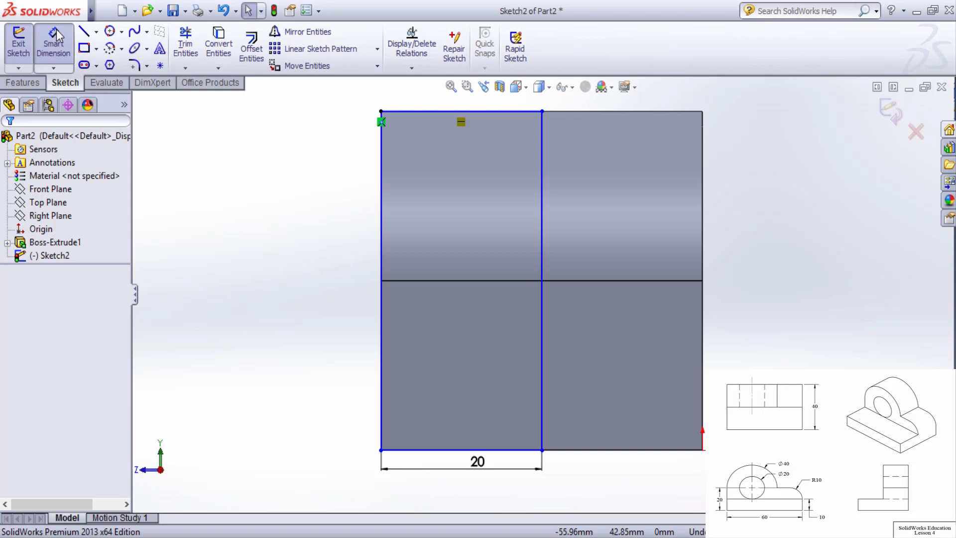
left_click(544, 277)
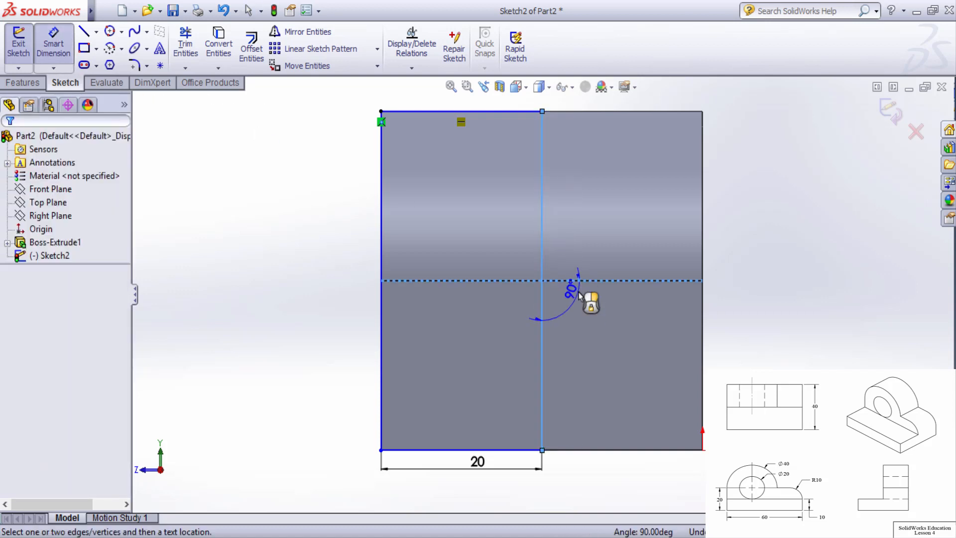
key("Escape")
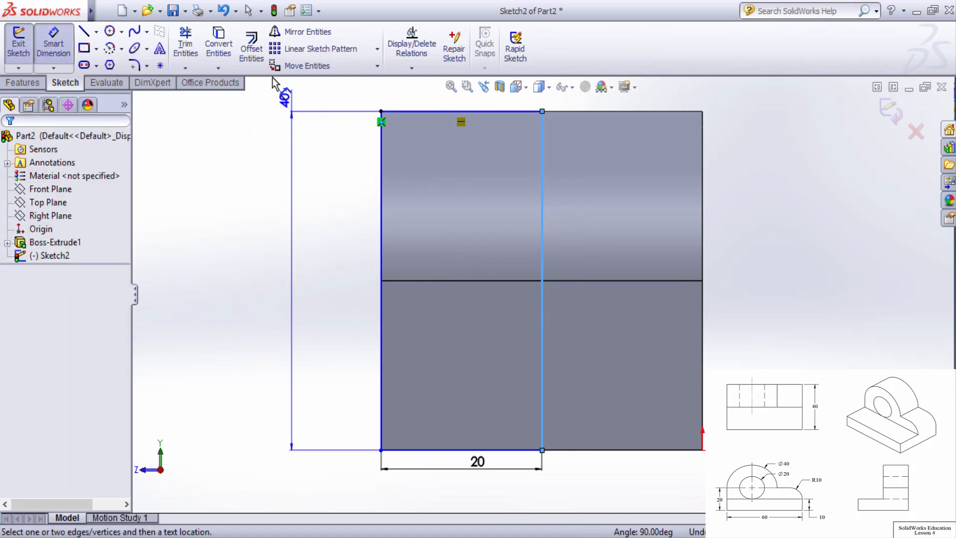
left_click(617, 227)
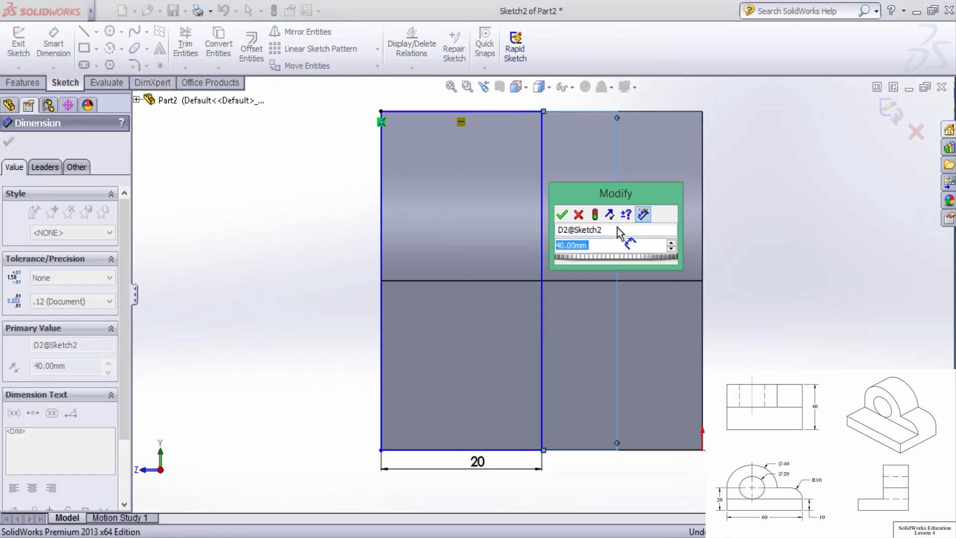
type("30")
key("Return")
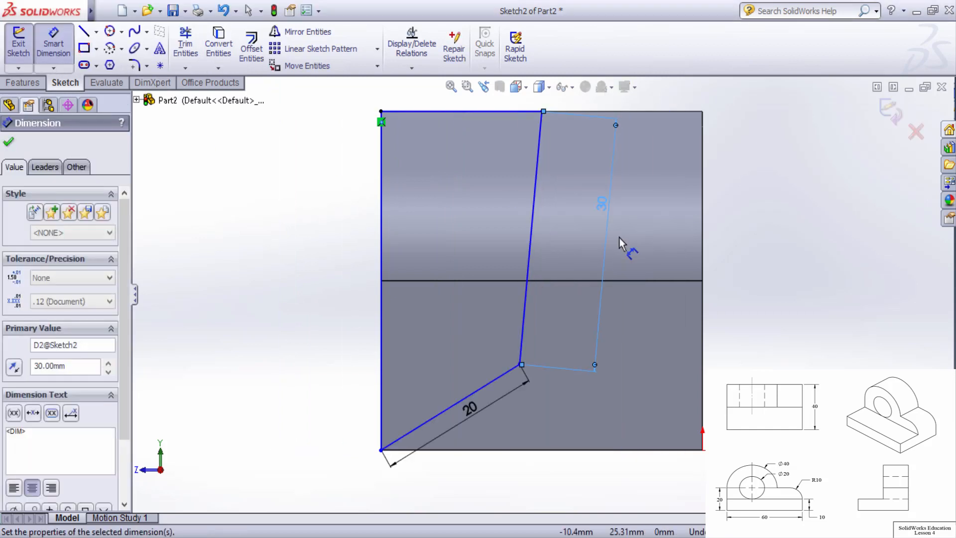
- Dimension the rectangle's left line to 30 mm and end the dimensioning
left_click(381, 242)
left_click(323, 242)
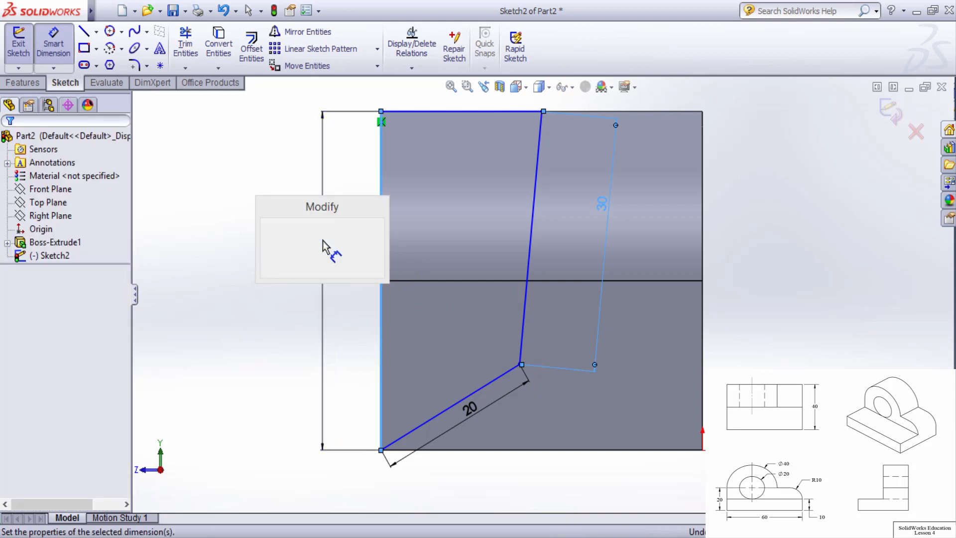
type("30")
key("Return")
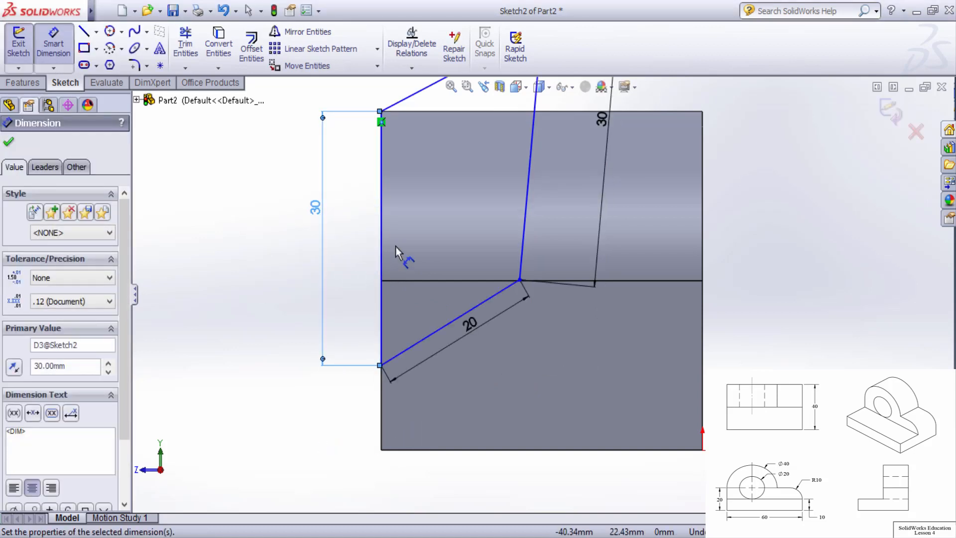
scroll(441, 368, "up", 4)
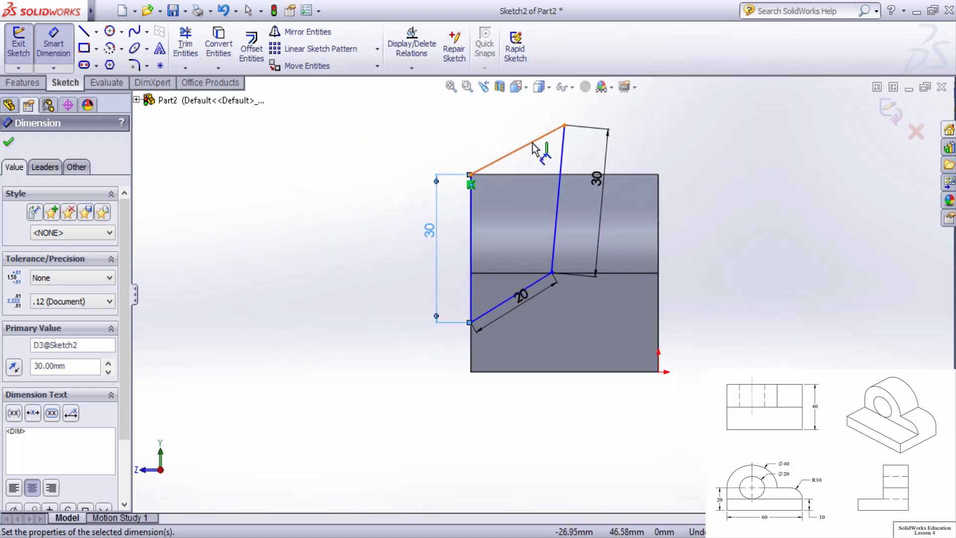
key("Escape")
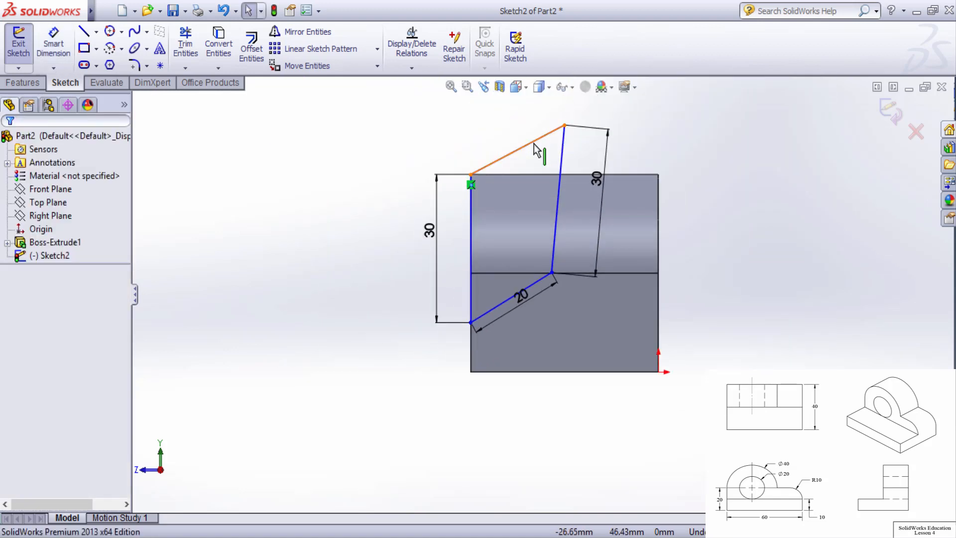
- Make the profile's top line collinear with the part's top silhouette edge and its left line collinear with the part's left edge
left_click(534, 144)
left_click(537, 175, "ctrl")
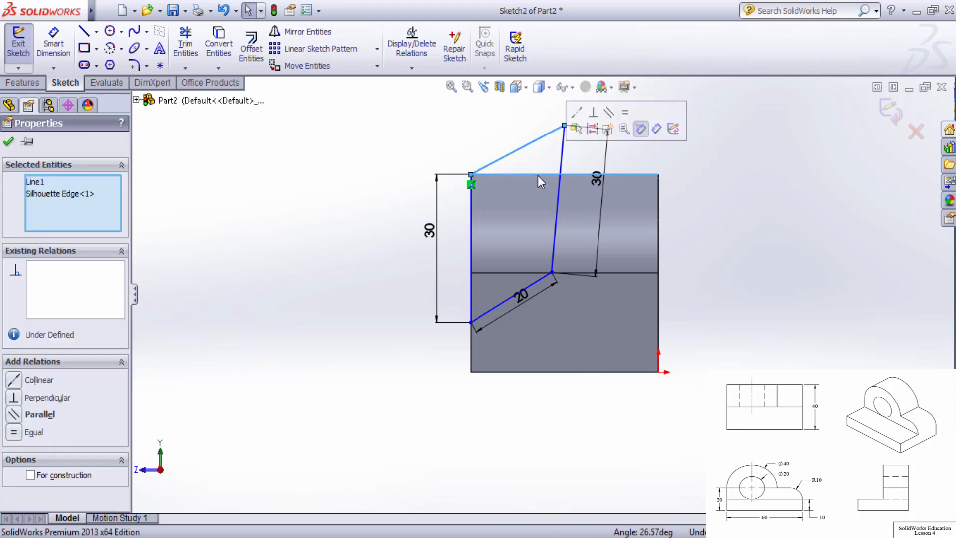
left_click(13, 380)
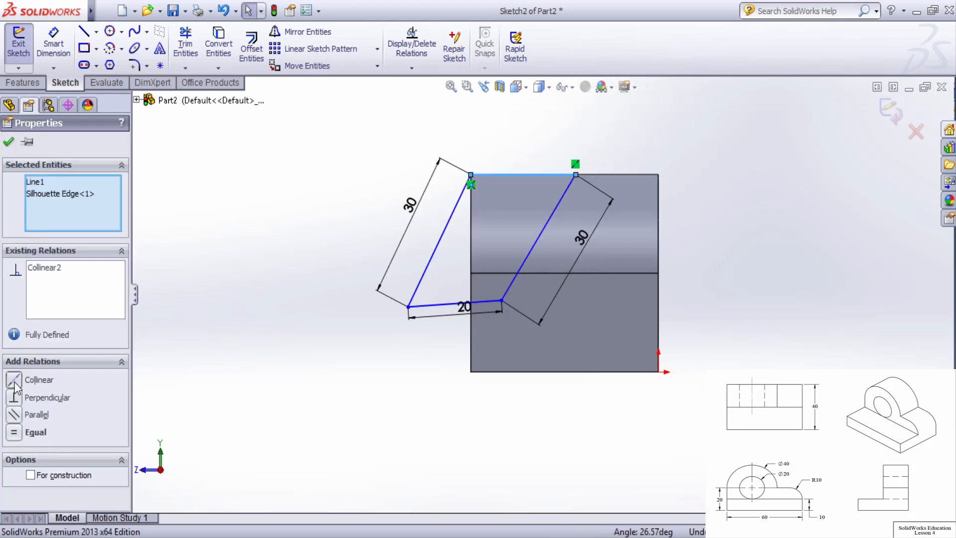
left_click(445, 244)
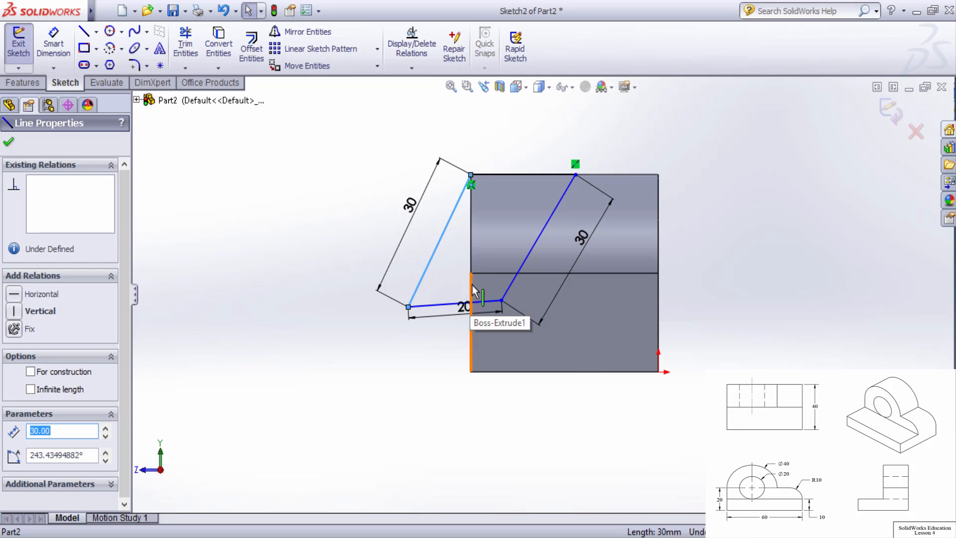
left_click(471, 324, "ctrl")
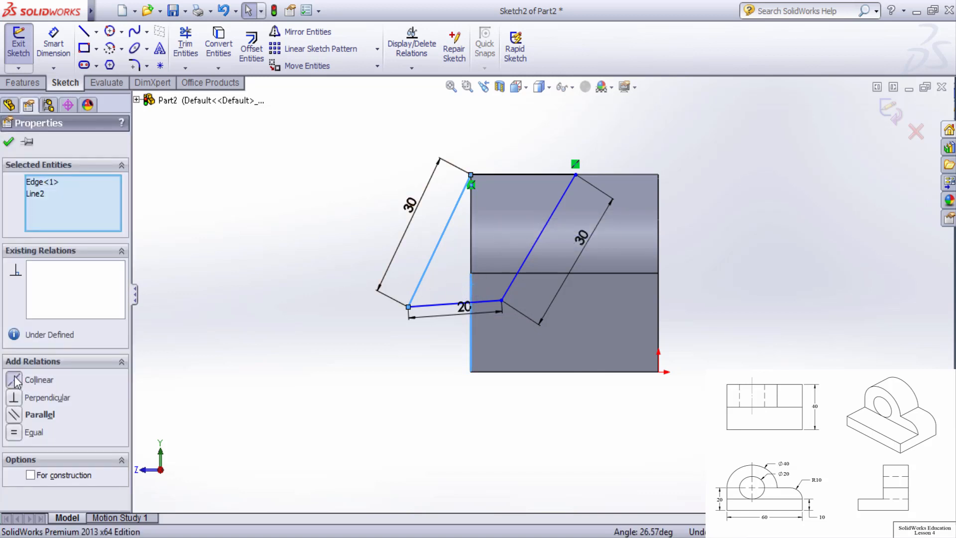
left_click(15, 379)
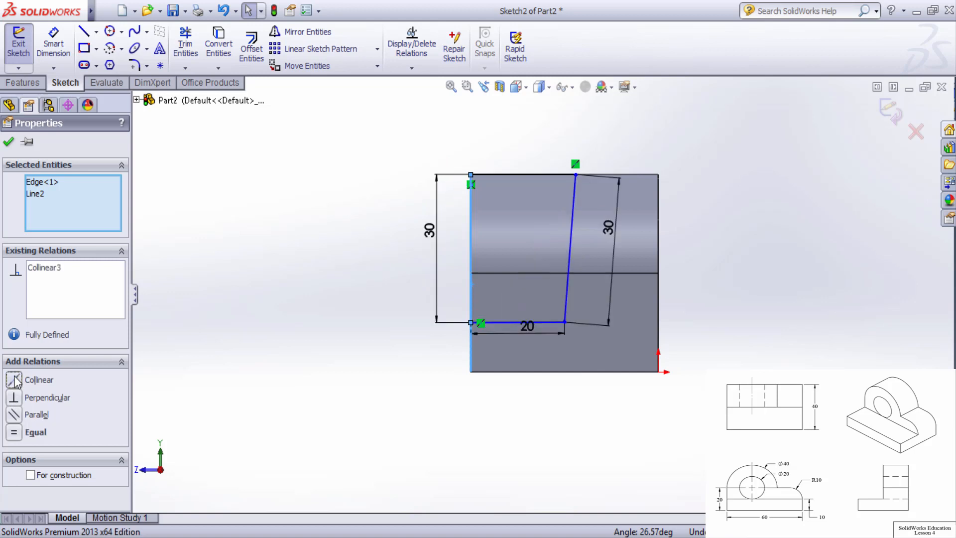
- Add an Equal relation between the profile's bottom and top lines
left_click(507, 322)
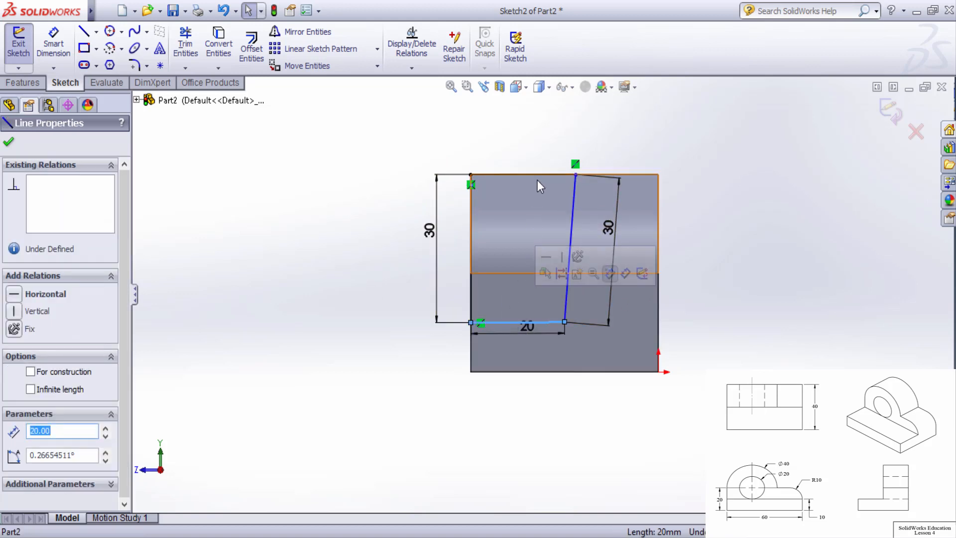
left_click(538, 178, "ctrl")
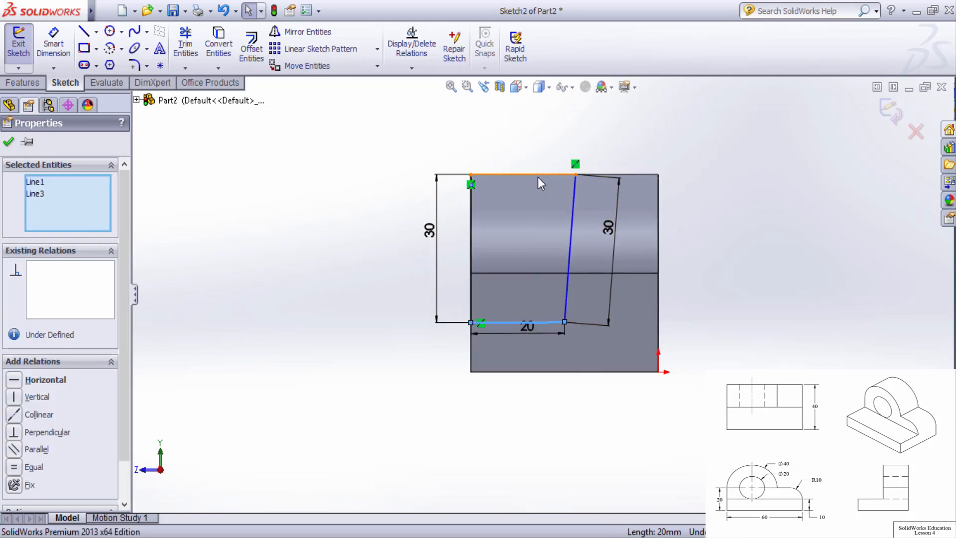
left_click(14, 467)
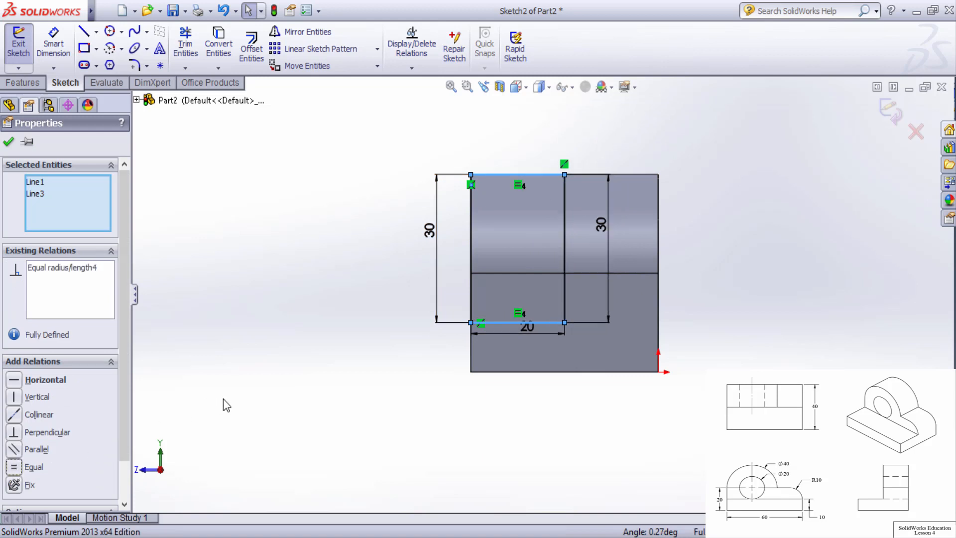
left_click(465, 374)
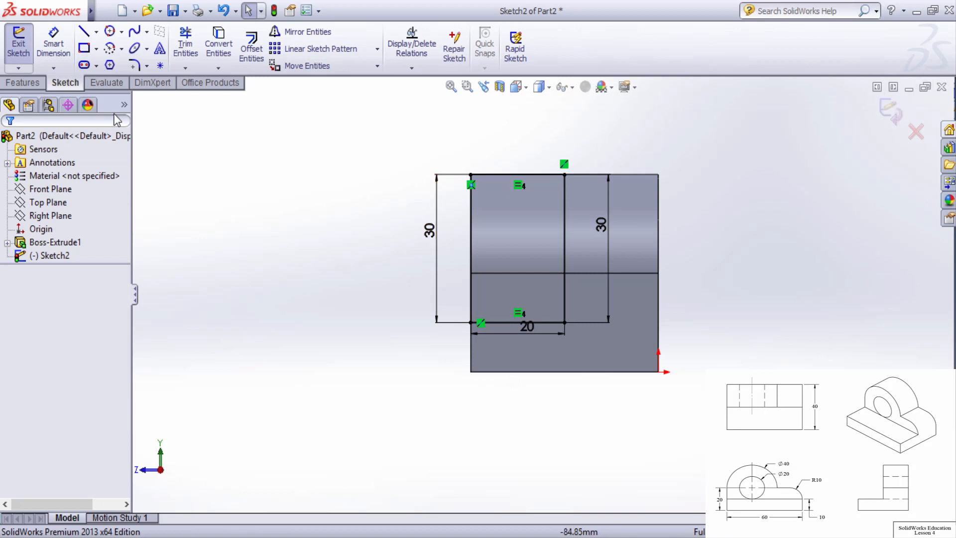
- Start an extruded cut from the 20 x 30 mm rectangular profile on the part's end face
left_click(23, 83)
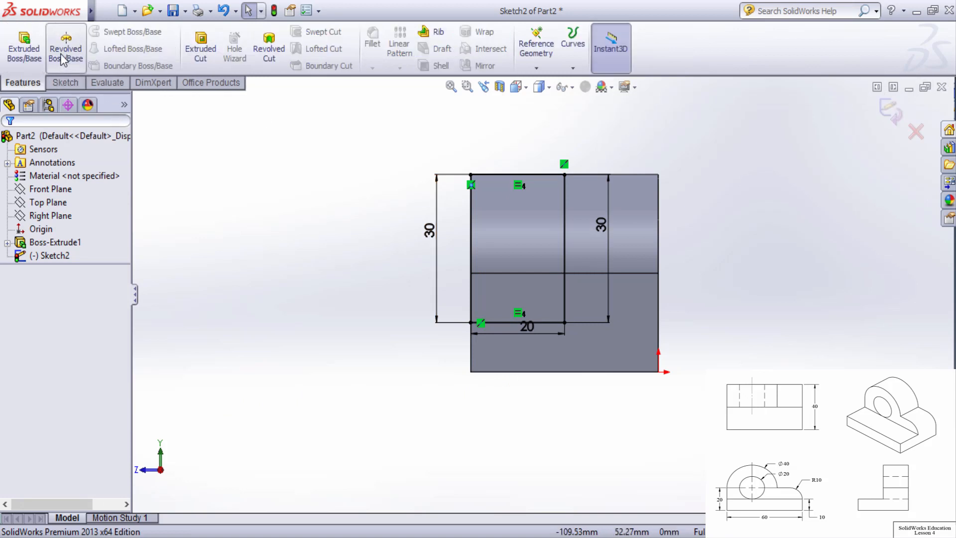
left_click(201, 48)
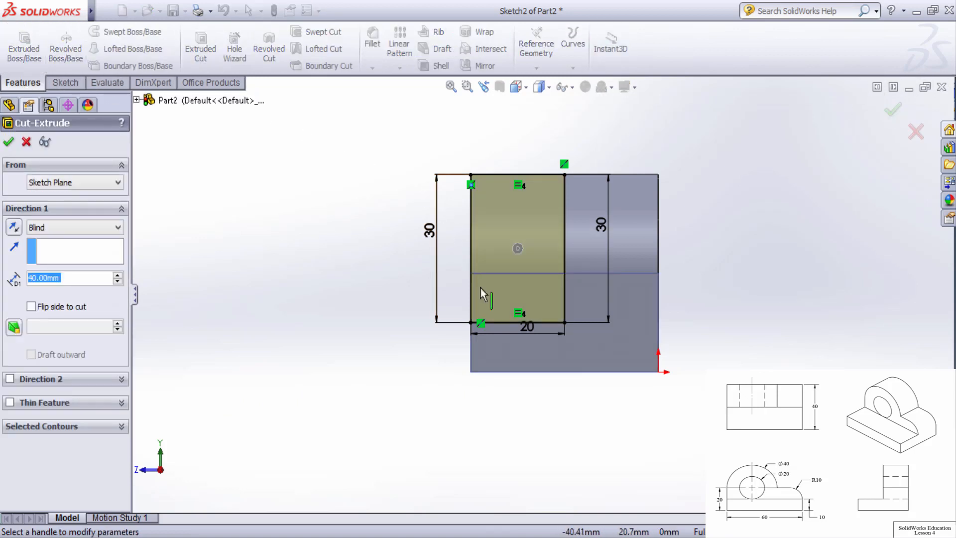
middle_click_drag(480, 288, 617, 301)
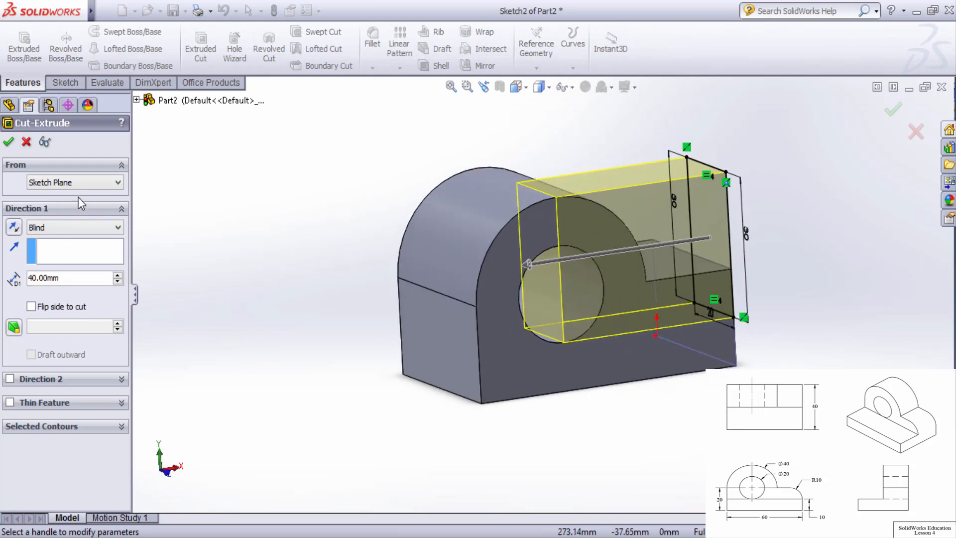
left_click(85, 183)
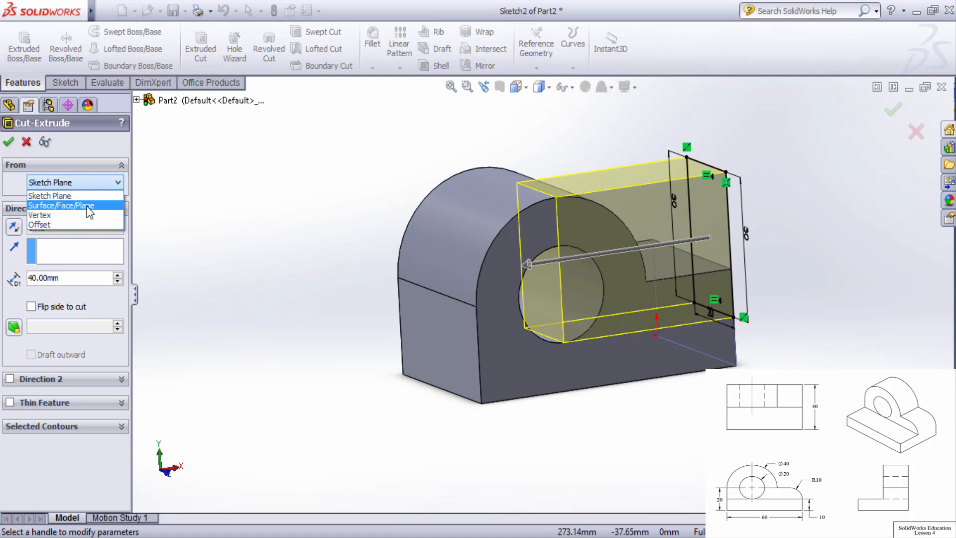
left_click(89, 206)
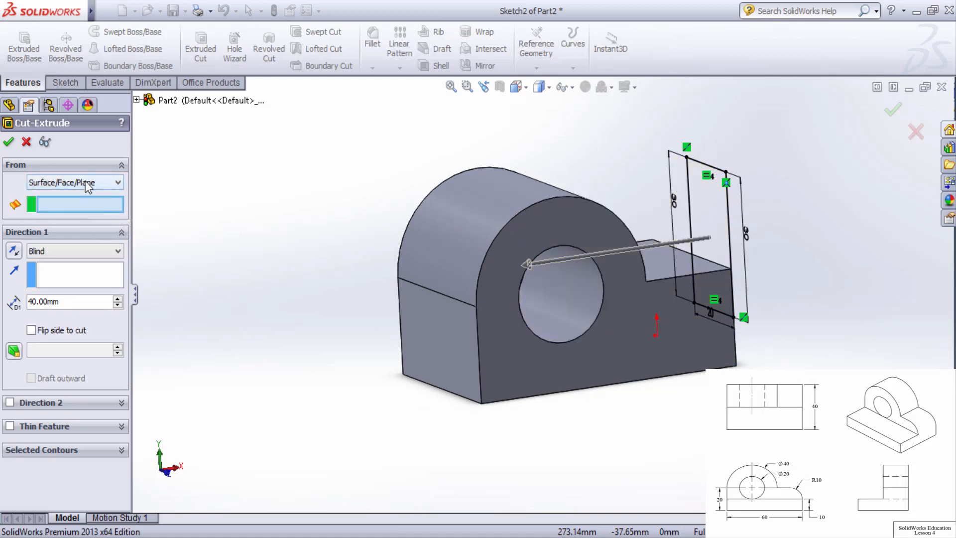
left_click(69, 182)
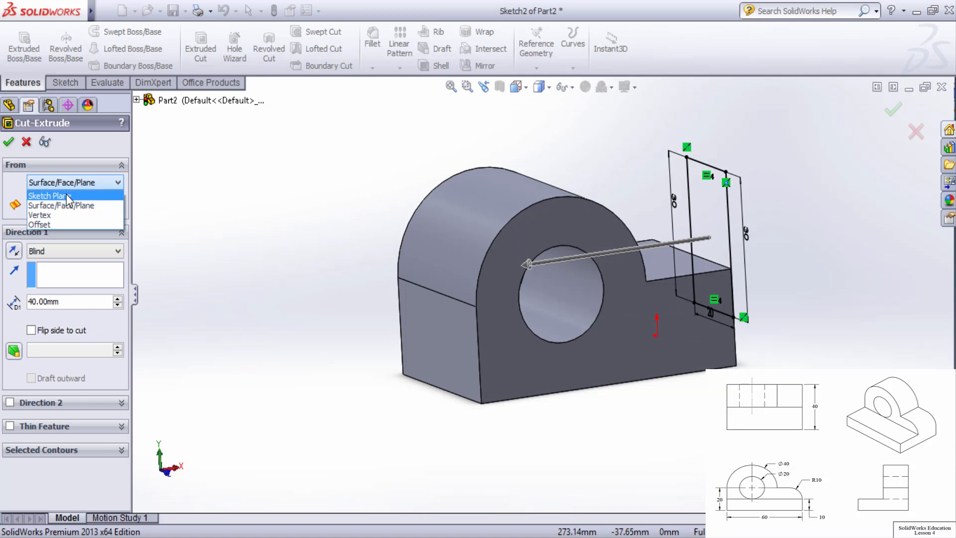
left_click(67, 193)
- End the extruded cut Up To Surface at the flat end face opposite the sketch and complete the cut
left_click(93, 228)
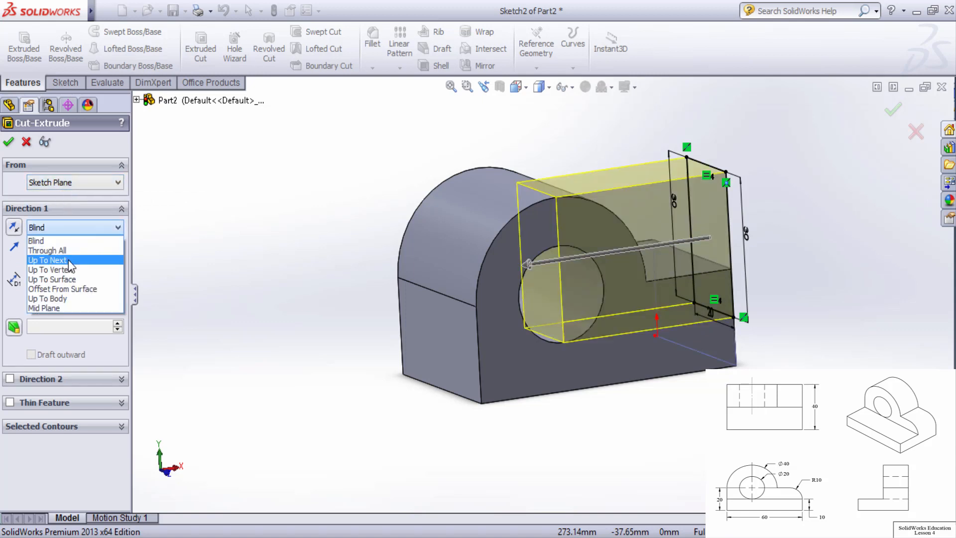
left_click(74, 280)
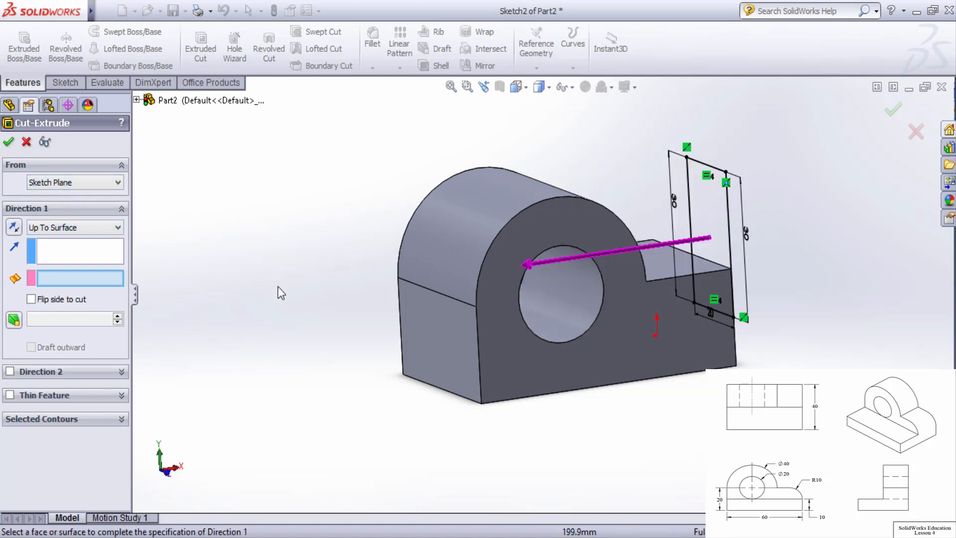
left_click(437, 325)
middle_click_drag(489, 306, 637, 317)
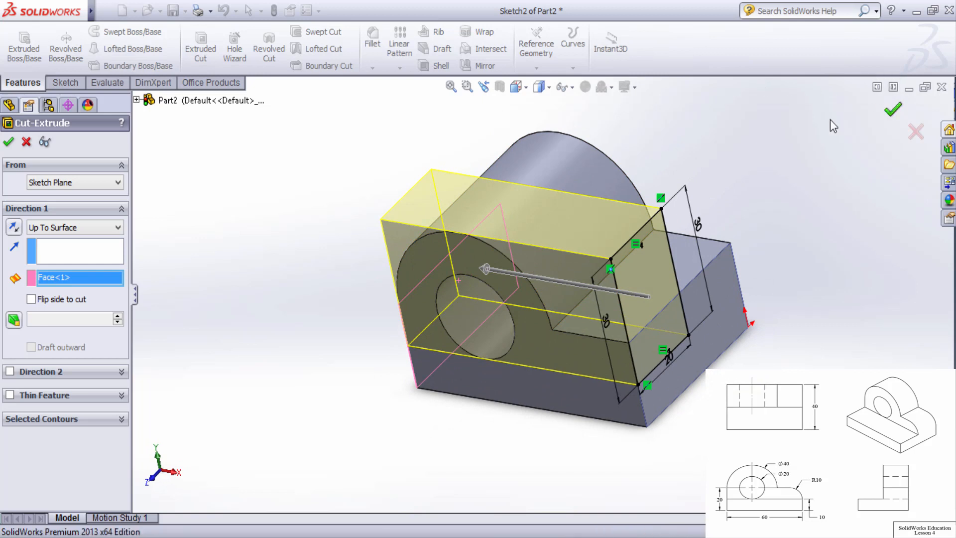
left_click(896, 110)
middle_click_drag(569, 213, 614, 232)
scroll(775, 253, "down", 3)
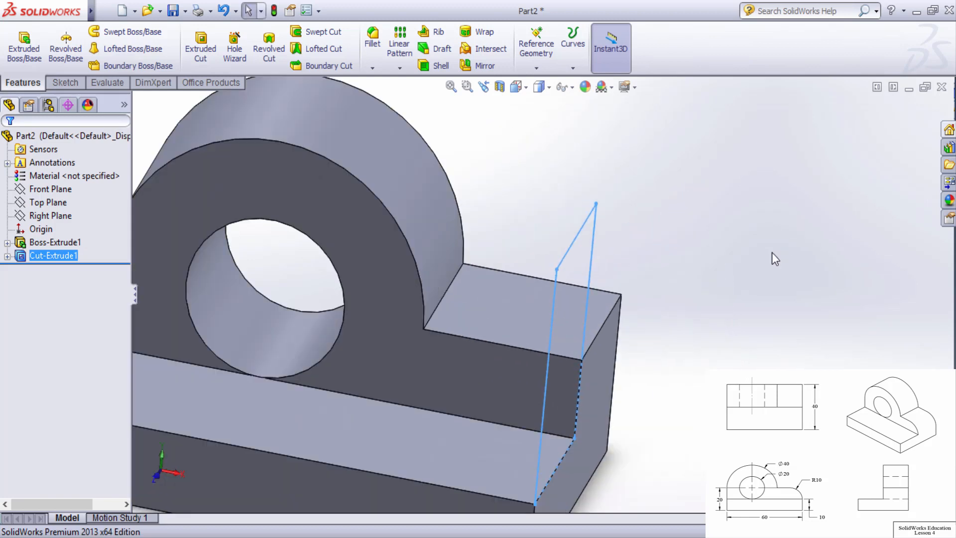
scroll(517, 321, "up", 4)
left_click(224, 244)
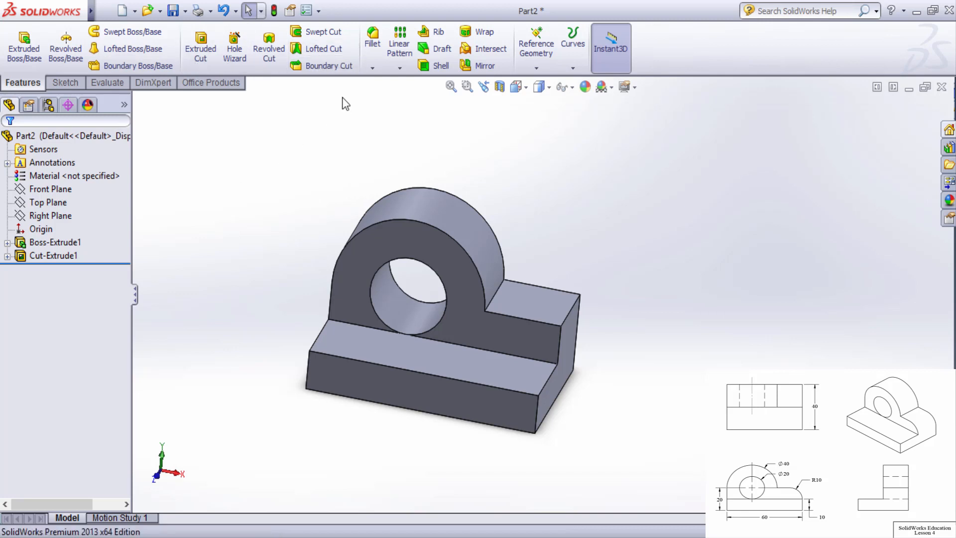
- Fillet the upper outer edge of the low step beside the rounded upright with a constant 10 mm radius
left_click(570, 313)
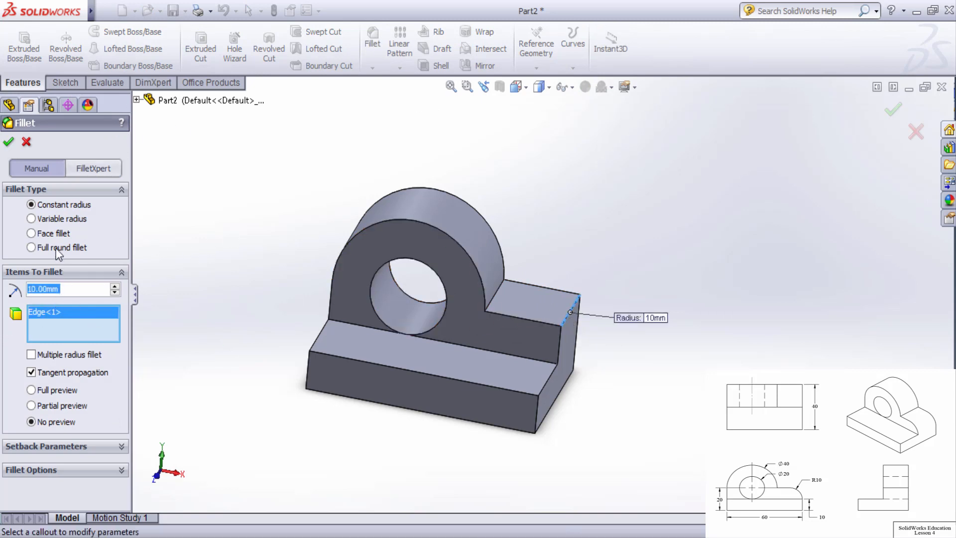
left_click(69, 287)
left_click(8, 144)
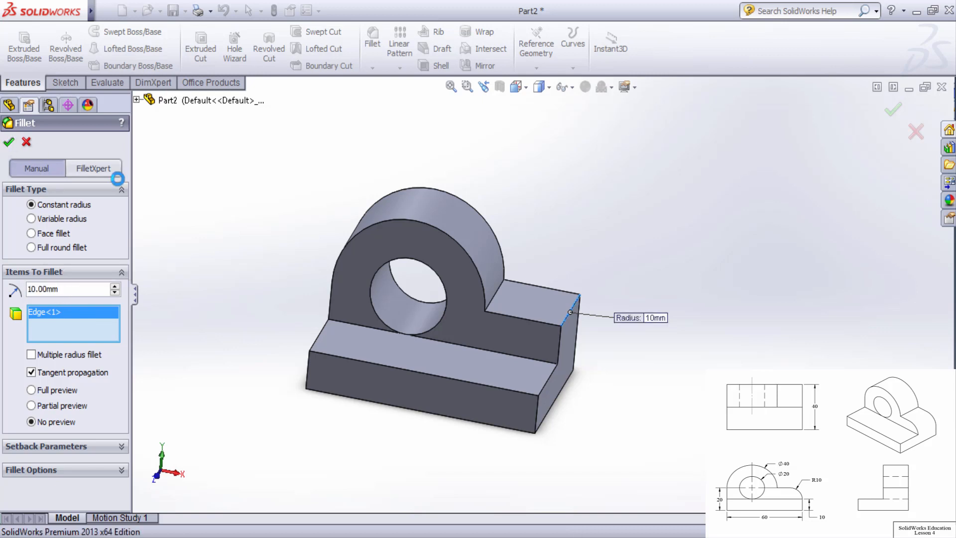
middle_click_drag(565, 324, 522, 315)
left_click(615, 258)
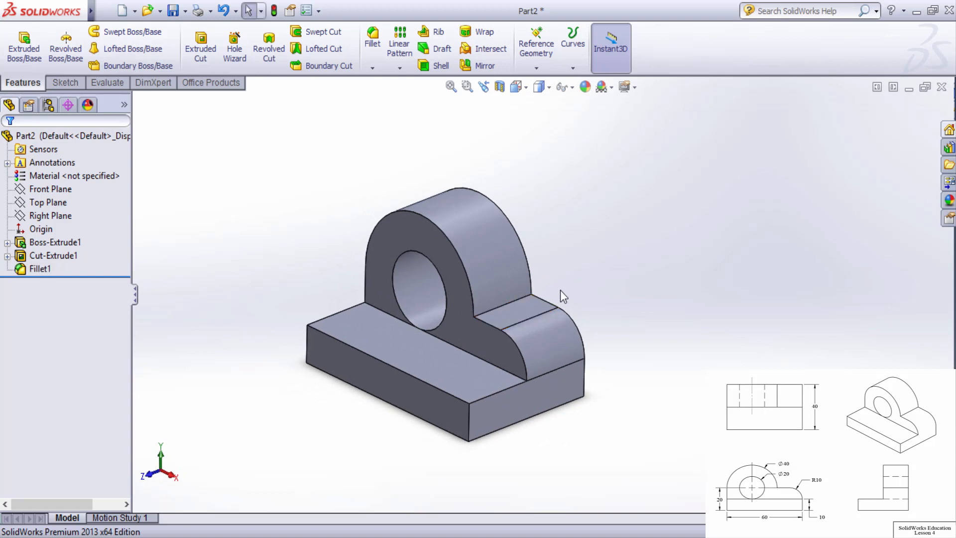
- Examine the finished bracket's extrusion, cut and fillet features, and compare the base extrusion's dimensions with the reference drawing
left_click(520, 345)
left_click(407, 357)
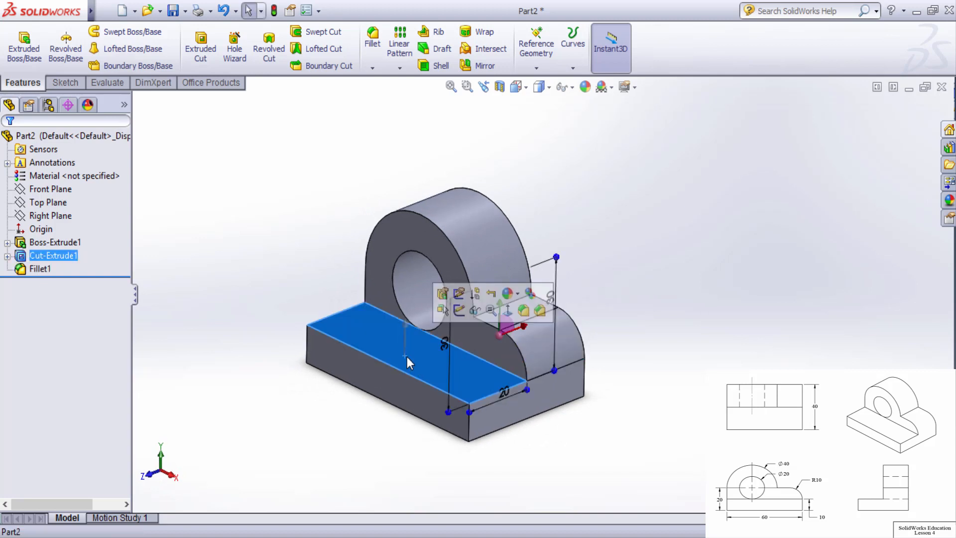
left_click(430, 254)
left_click(304, 293)
left_click(50, 243)
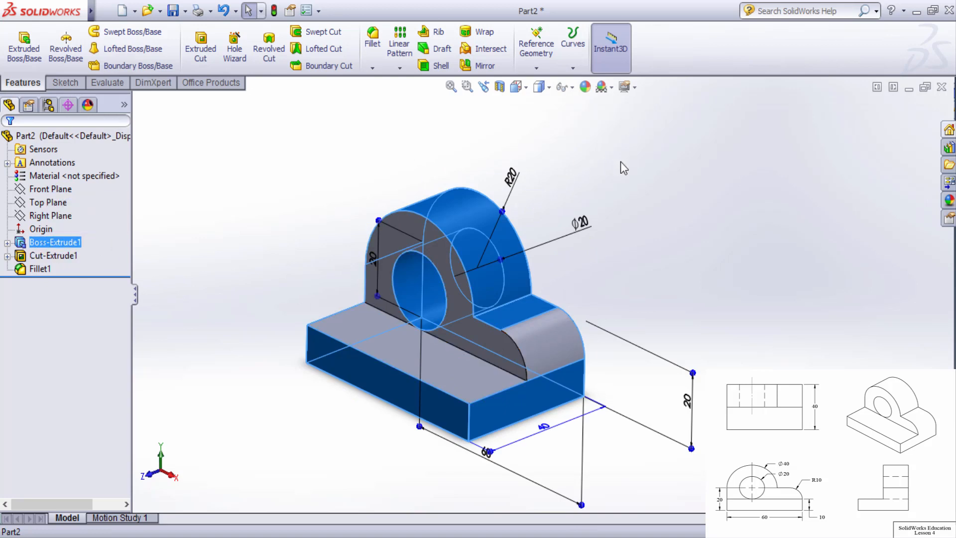
left_click(73, 258, "ctrl")
left_click(47, 269, "ctrl")
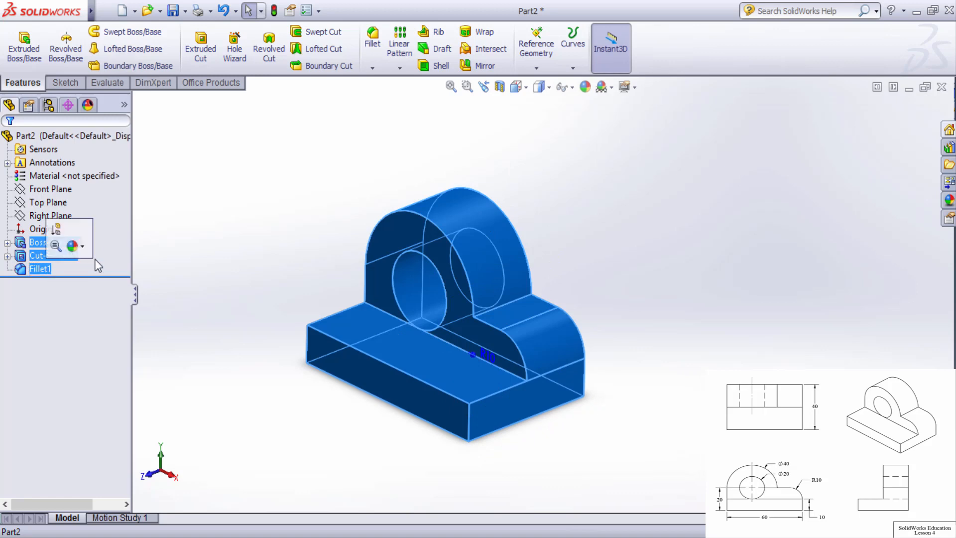
left_click(691, 306)
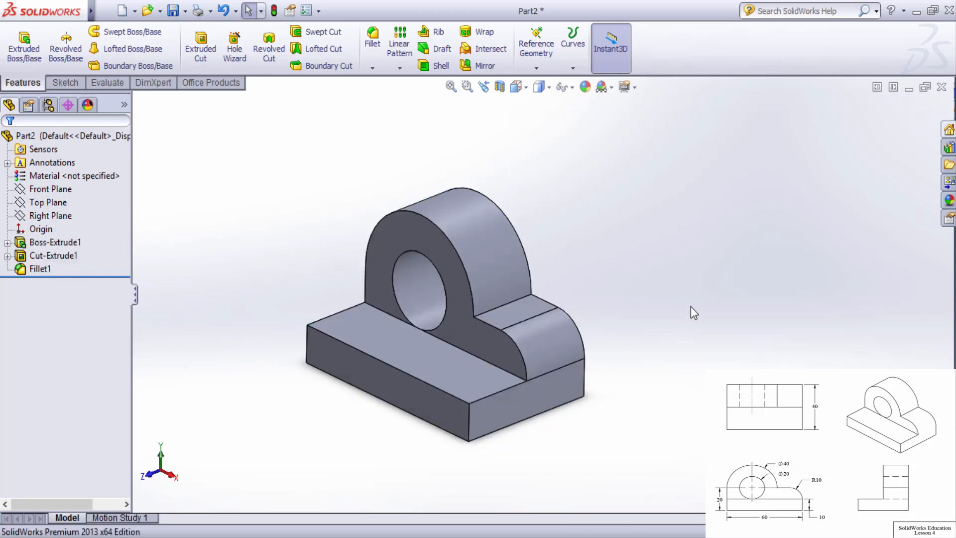
left_click(54, 242)
mouse_move(699, 247)
middle_mouse_down()
mouse_move(717, 237)
mouse_move(737, 243)
mouse_move(715, 269)
mouse_move(708, 258)
mouse_move(716, 262)
middle_mouse_up()
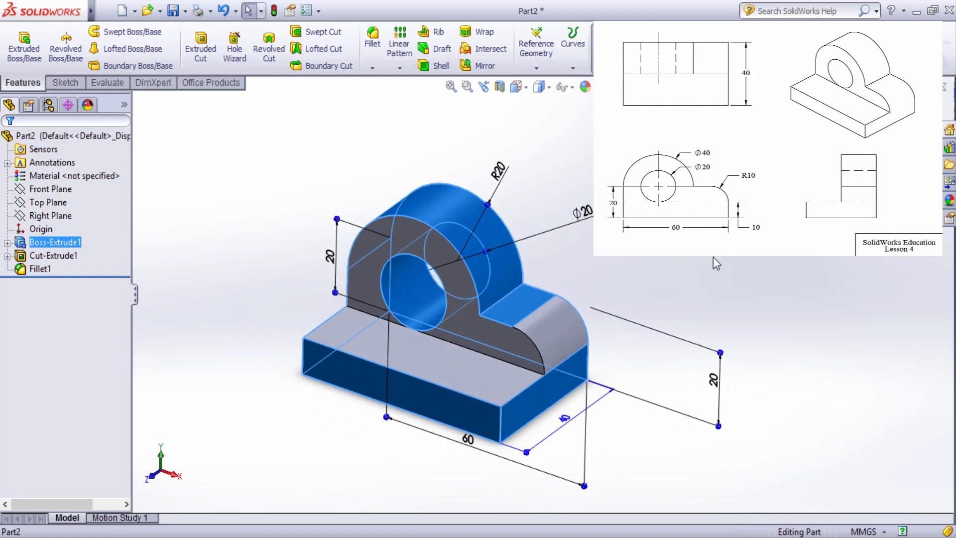